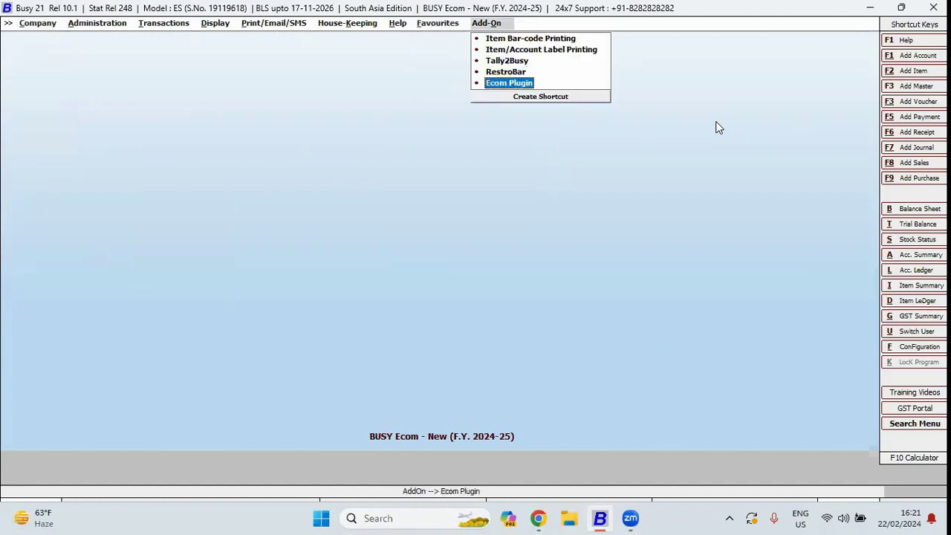
- View the Ecom Plugin's user registration form, quit it, and open the company BUSY Recom Plugin - Internal Addon
{"action": "key", "text": "Return"}
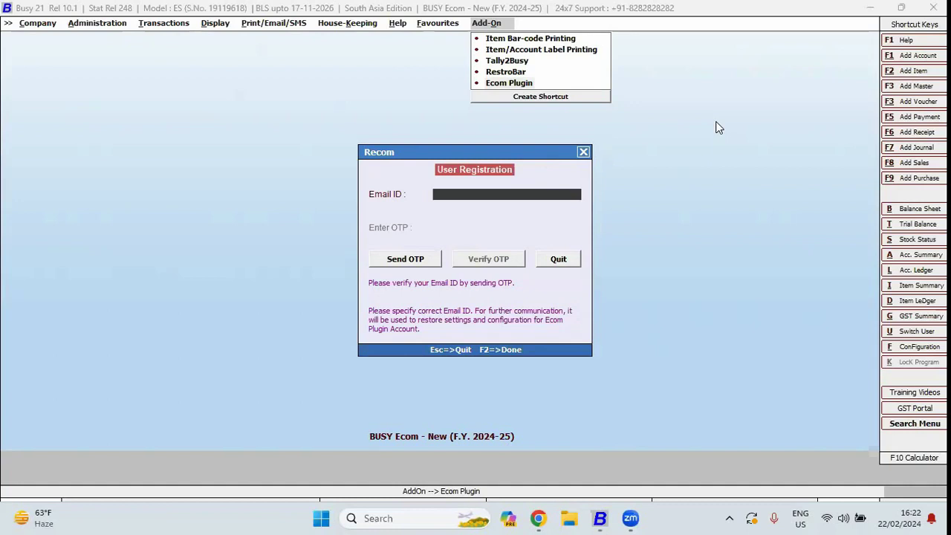
{"action": "key", "text": "Escape"}
{"action": "key", "text": "Down"}
{"action": "key", "text": "Down"}
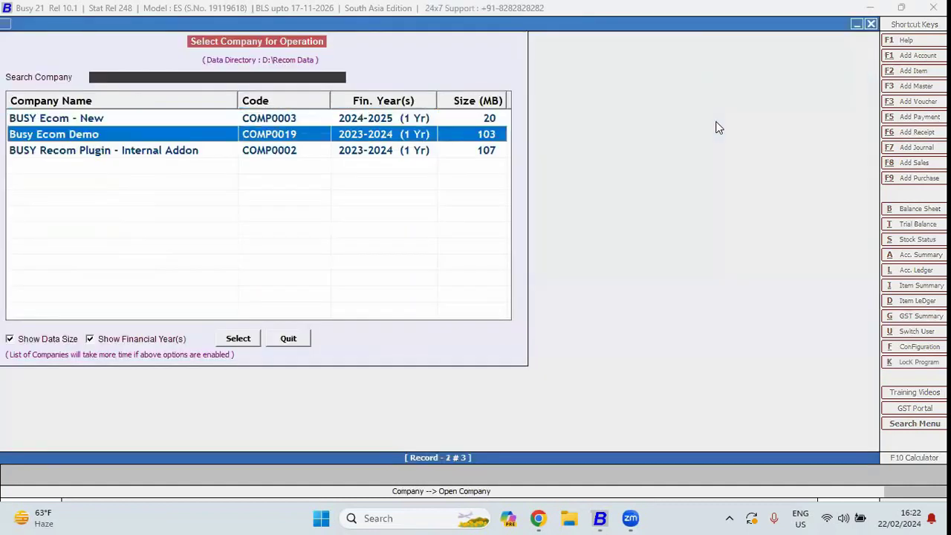
{"action": "key", "text": "Return"}
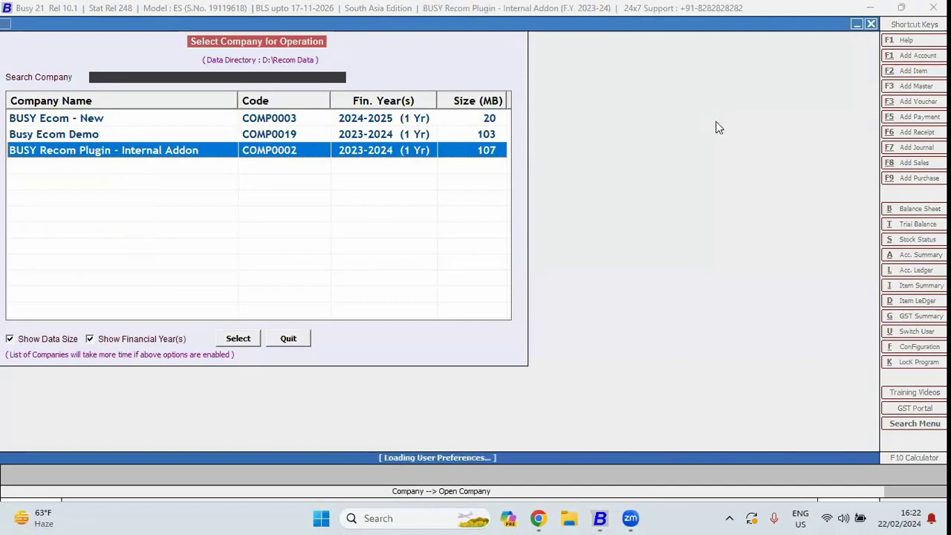
- Open the Ecom Plugin add-on in the BUSY Recom Plugin - Internal Addon company
{"action": "key", "text": "Right"}
{"action": "key", "text": "Right"}
{"action": "key", "text": "Right"}
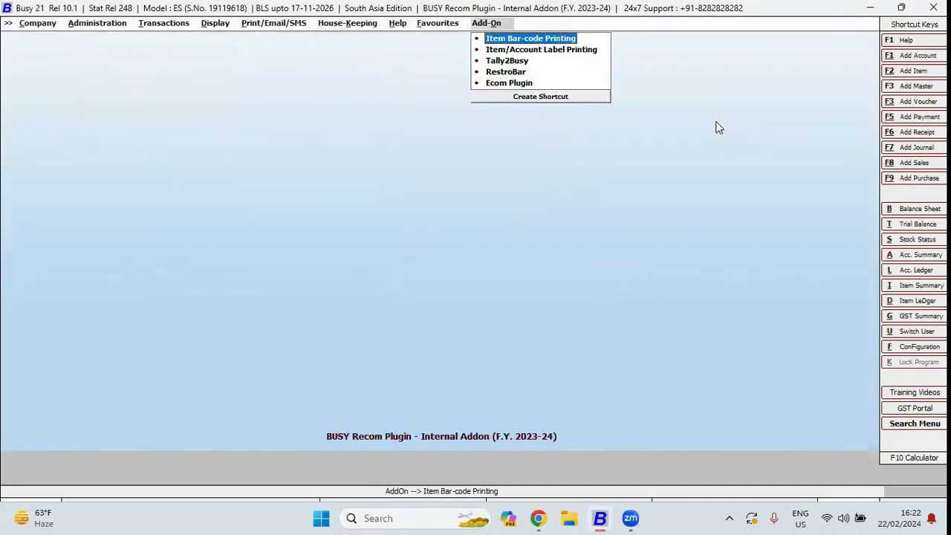
{"action": "key", "text": "Down"}
{"action": "key", "text": "Down"}
{"action": "key", "text": "Down"}
{"action": "key", "text": "Down"}
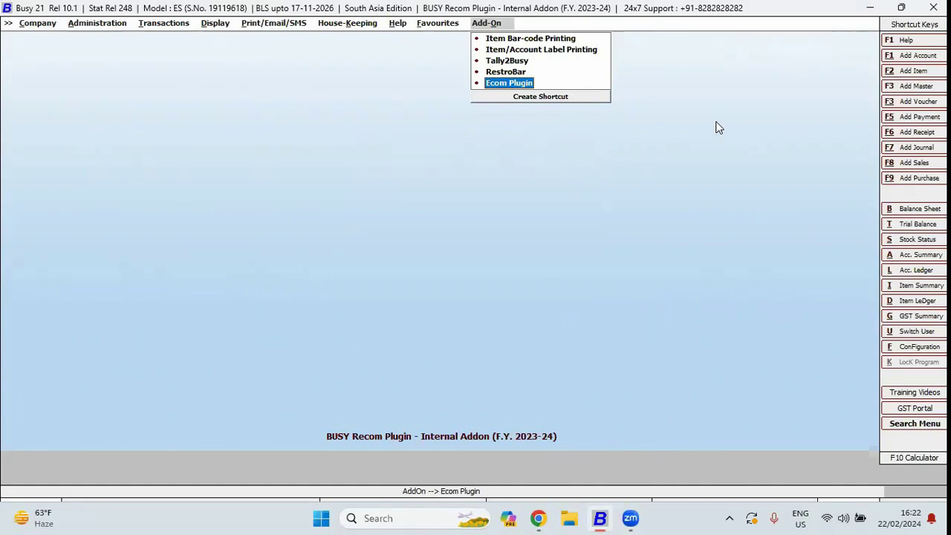
{"action": "key", "text": "Return"}
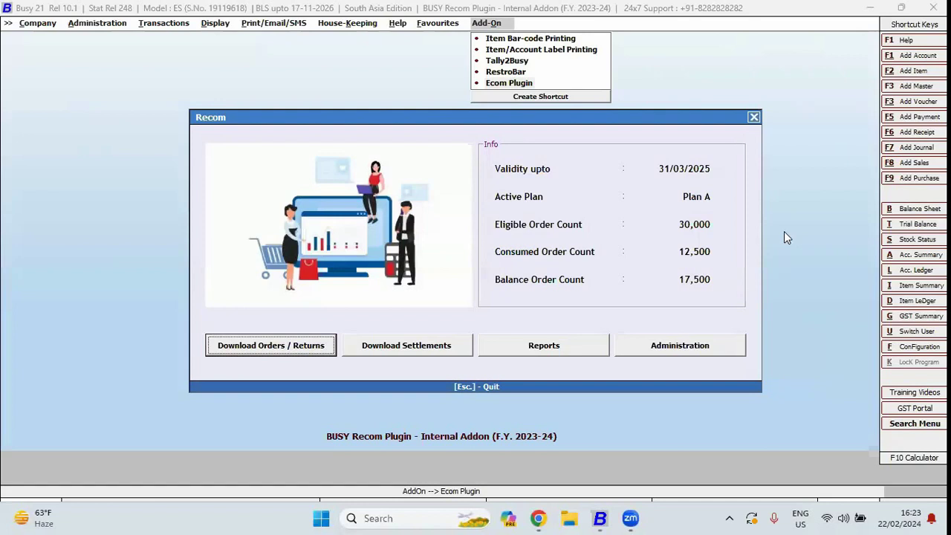
- Examine the Add Marketplace form and its marketplace choices, select Amazon, and quit without linking an account
{"action": "left_click", "coordinate": [689, 350]}
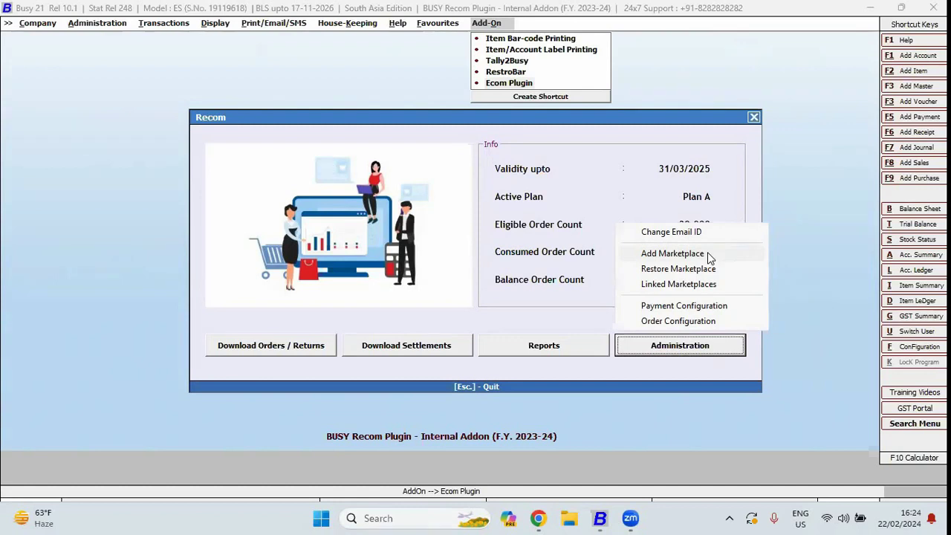
{"action": "left_click", "coordinate": [672, 254]}
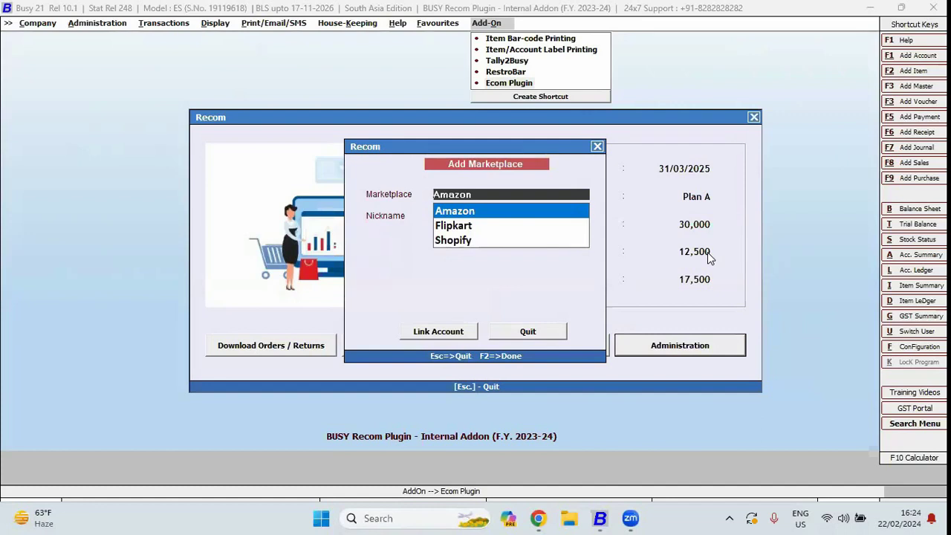
{"action": "key", "text": "Down"}
{"action": "key", "text": "Down"}
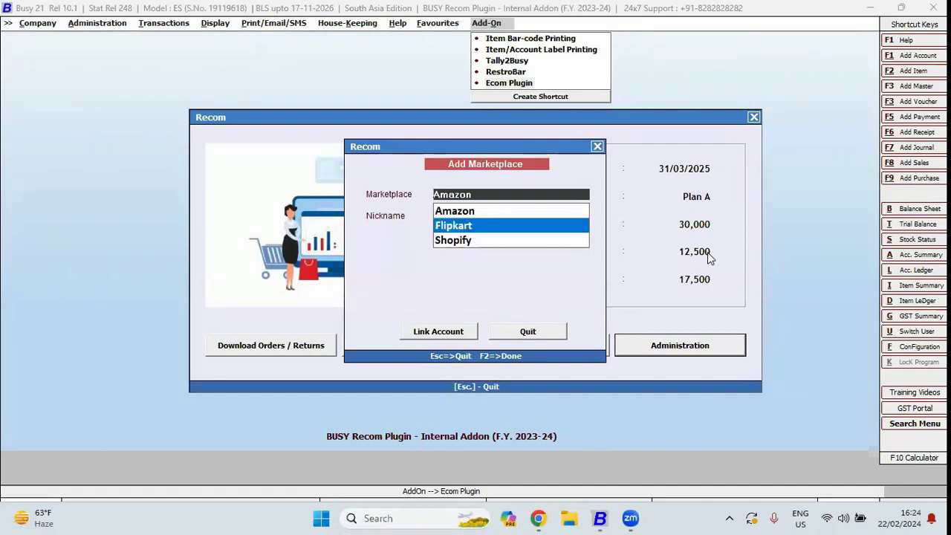
{"action": "key", "text": "Up"}
{"action": "key", "text": "Up"}
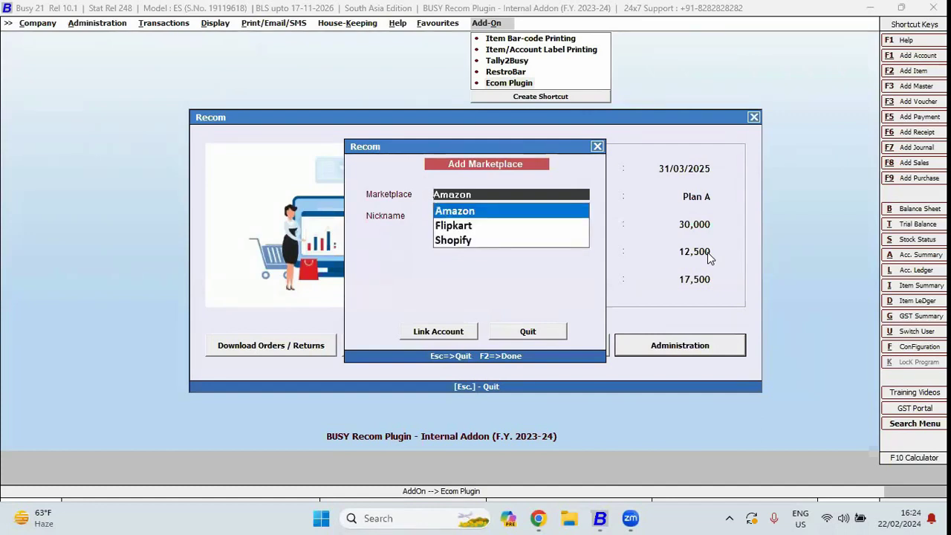
{"action": "key", "text": "Return"}
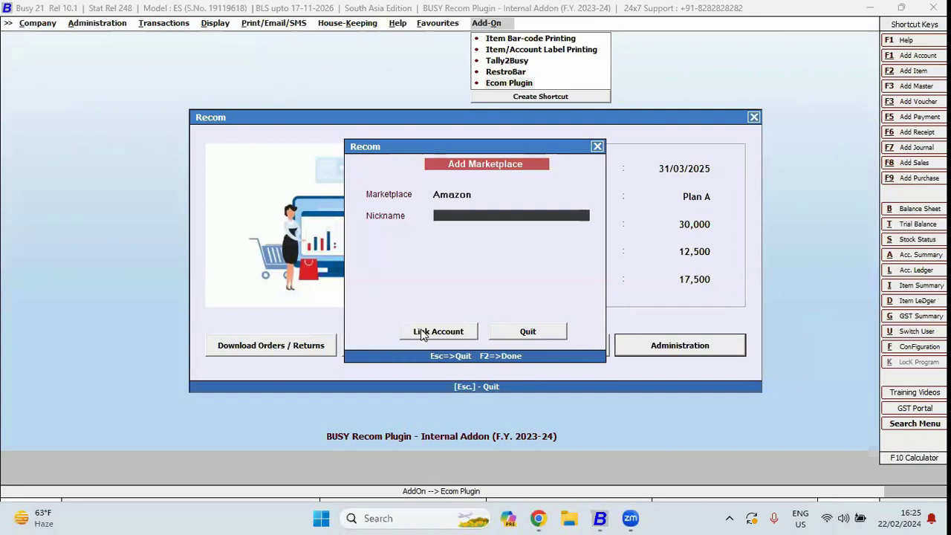
{"action": "left_click", "coordinate": [526, 332]}
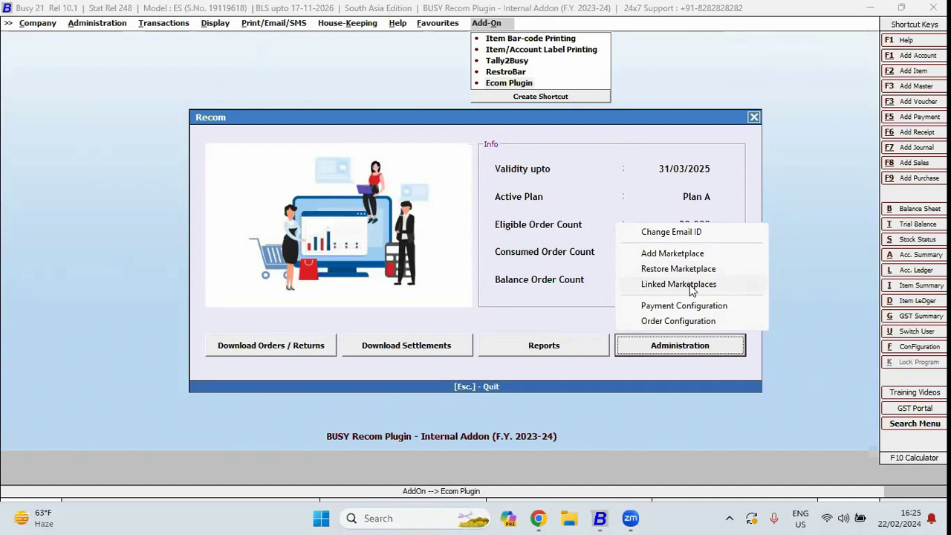
- Open the order configuration for Amazon Nyassa and try Maintain Multiple GSTIN with Y, ending on N
{"action": "left_click", "coordinate": [699, 322]}
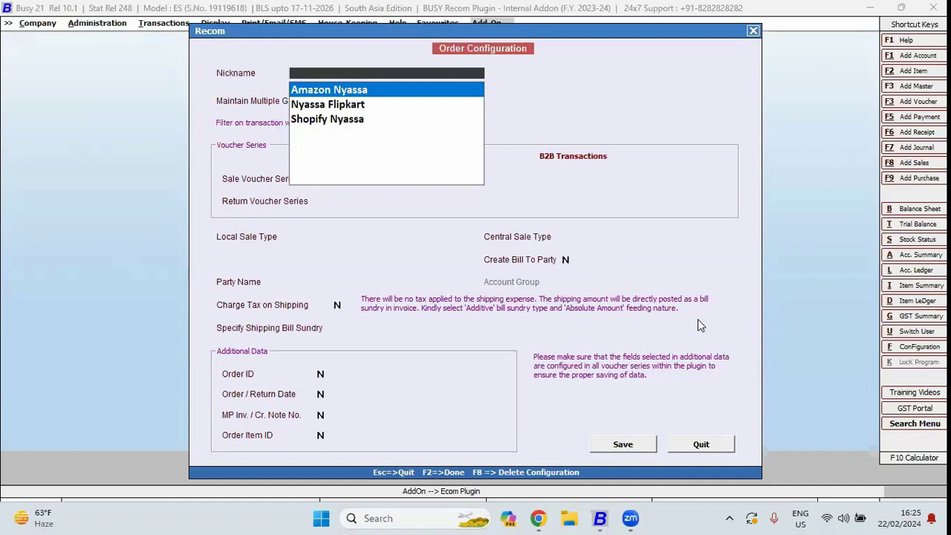
{"action": "key", "text": "Return"}
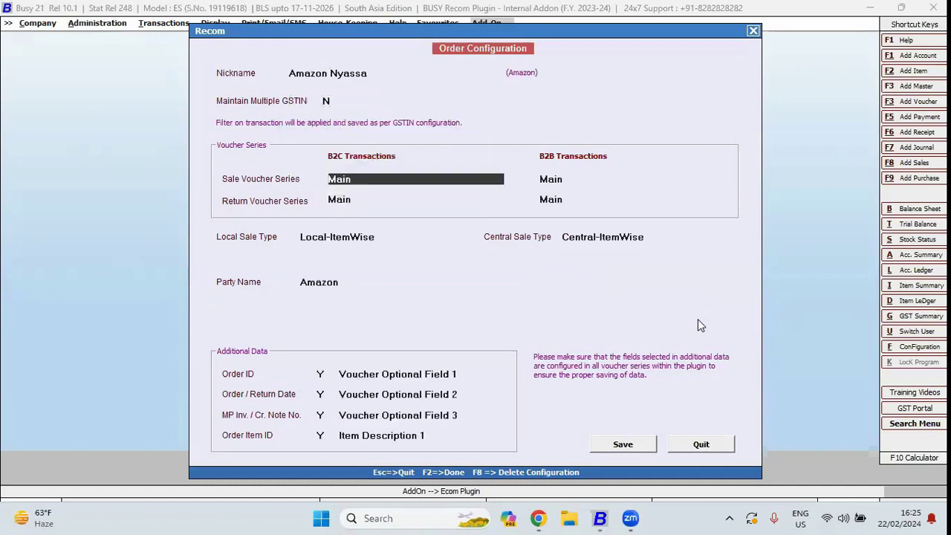
{"action": "left_click", "coordinate": [329, 101]}
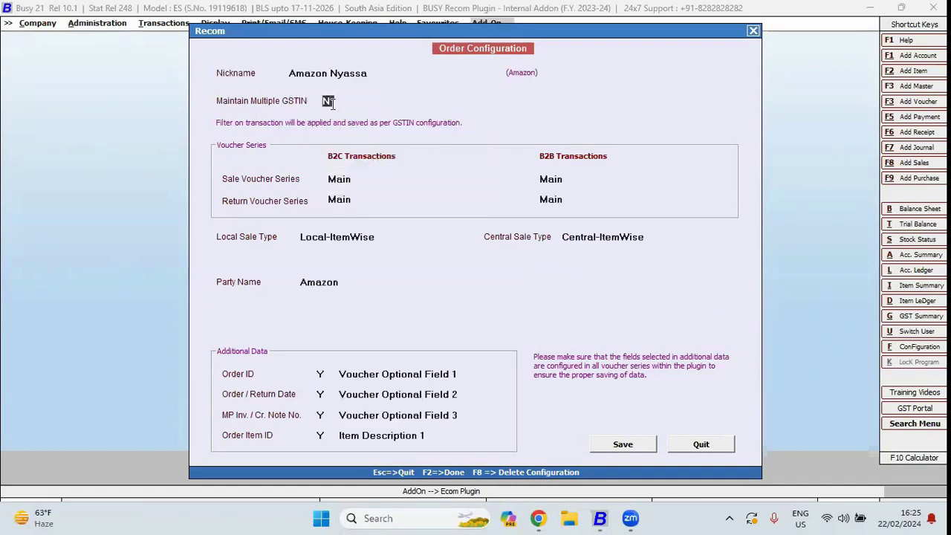
{"action": "key", "text": "y"}
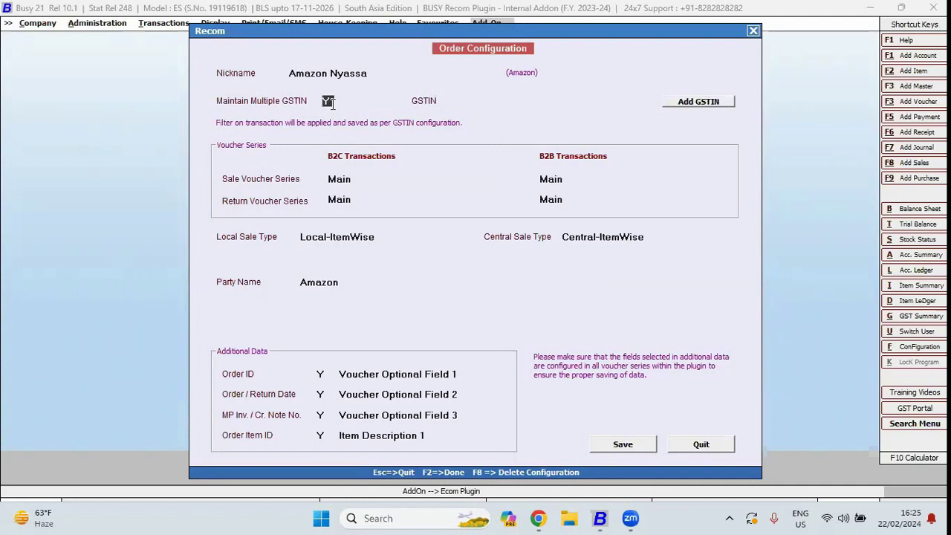
{"action": "key", "text": "n"}
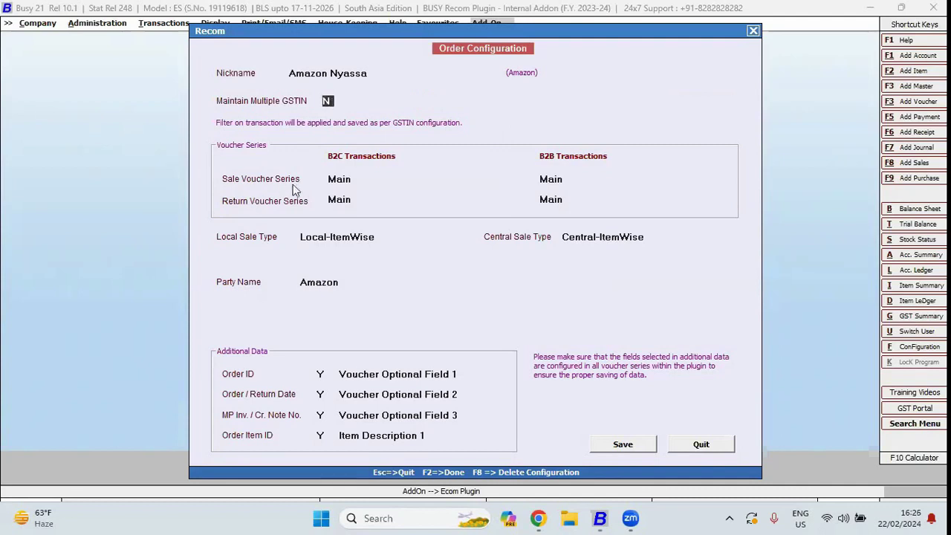
- Review the B2C and B2B sale voucher series and the B2C return voucher series
{"action": "left_click", "coordinate": [355, 177]}
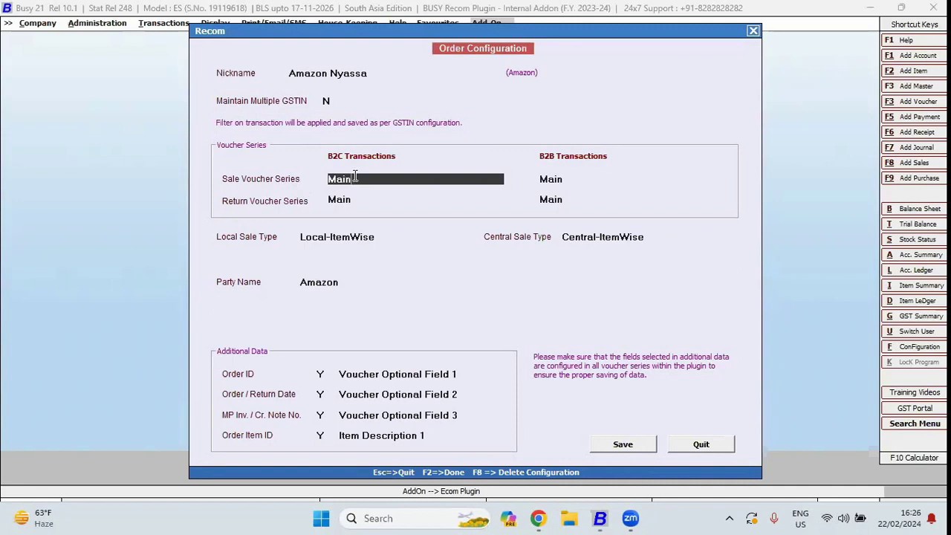
{"action": "key", "text": "Return"}
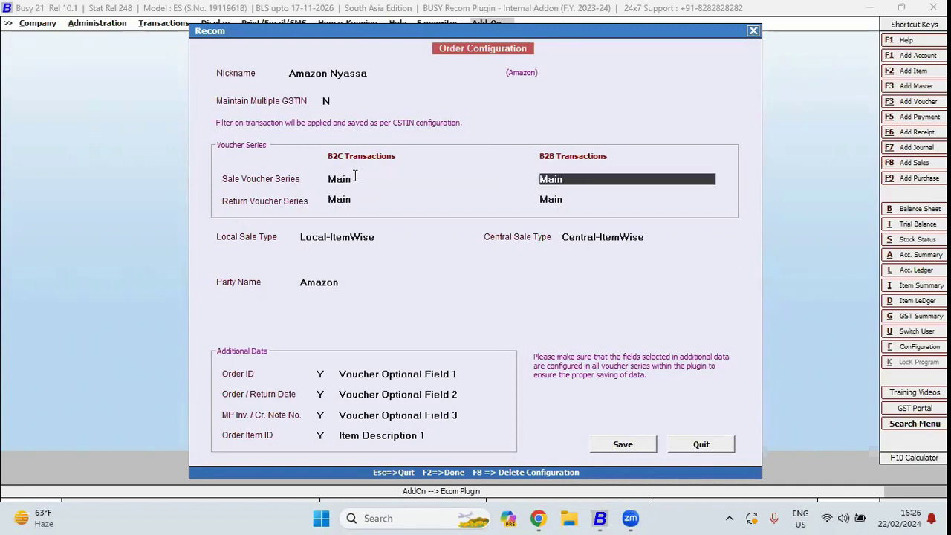
{"action": "key", "text": "Return"}
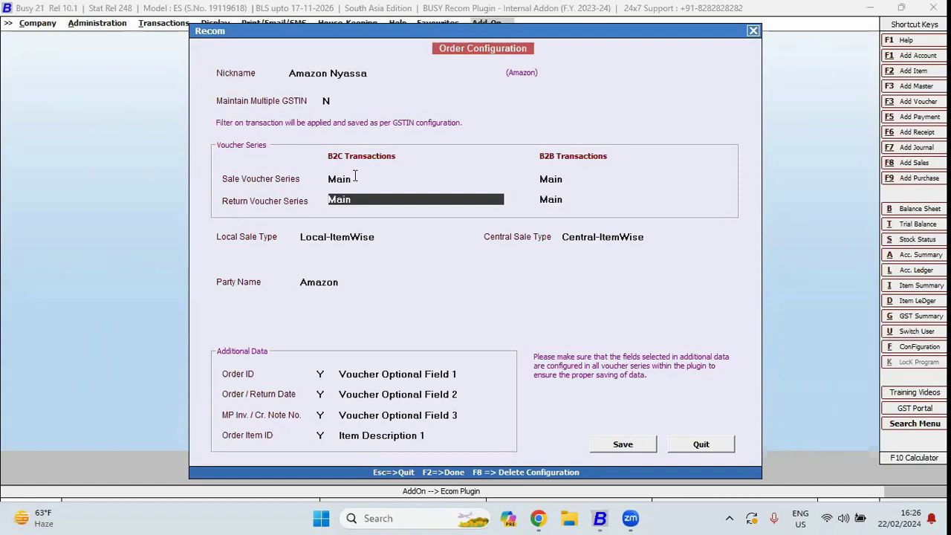
- List the available local sale types and reselect Local-ItemWise for the Amazon Nyassa orders
{"action": "left_click", "coordinate": [383, 238]}
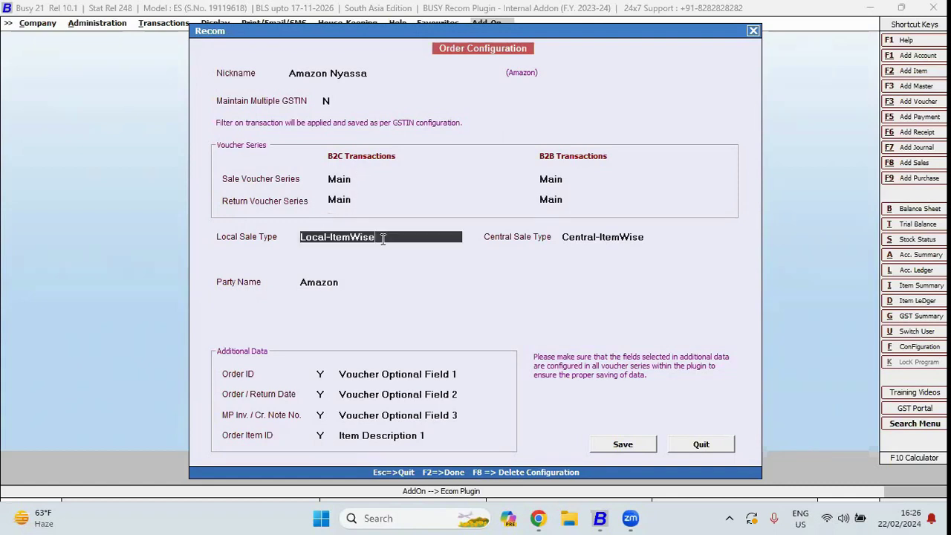
{"action": "key", "text": "BackSpace"}
{"action": "key", "text": "BackSpace"}
{"action": "key", "text": "BackSpace"}
{"action": "key", "text": "BackSpace"}
{"action": "key", "text": "BackSpace"}
{"action": "key", "text": "BackSpace"}
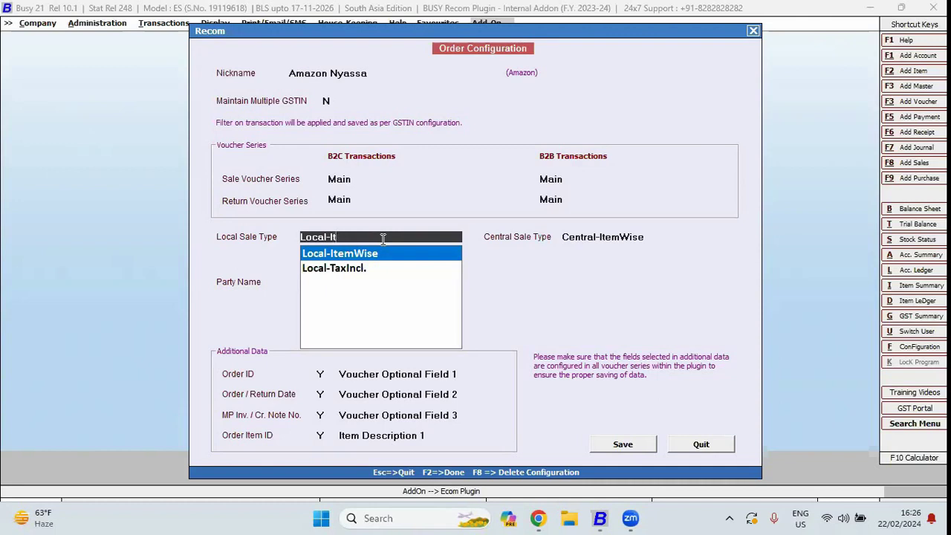
{"action": "key", "text": "BackSpace"}
{"action": "key", "text": "BackSpace"}
{"action": "key", "text": "Return"}
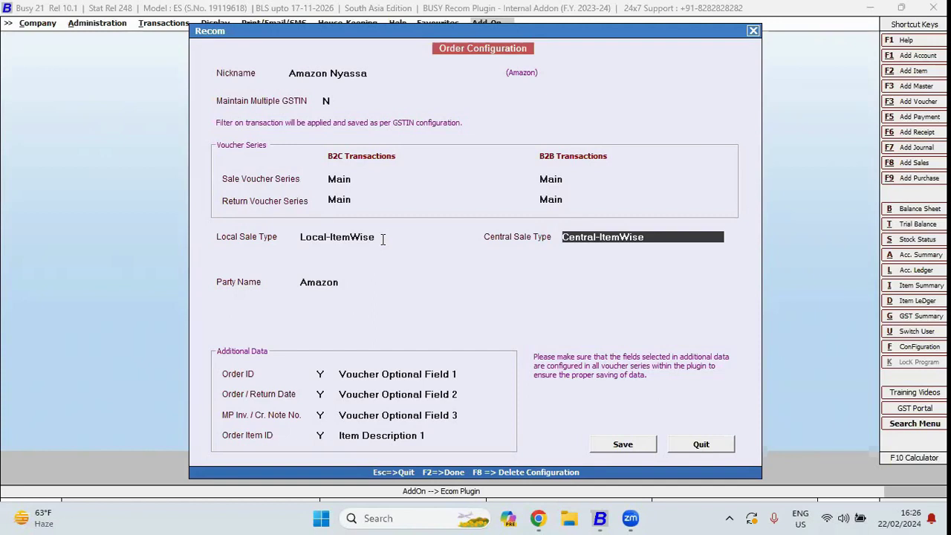
- List the accounts available as the order configuration's party name and reselect Amazon
{"action": "key", "text": "Up"}
{"action": "key", "text": "Down"}
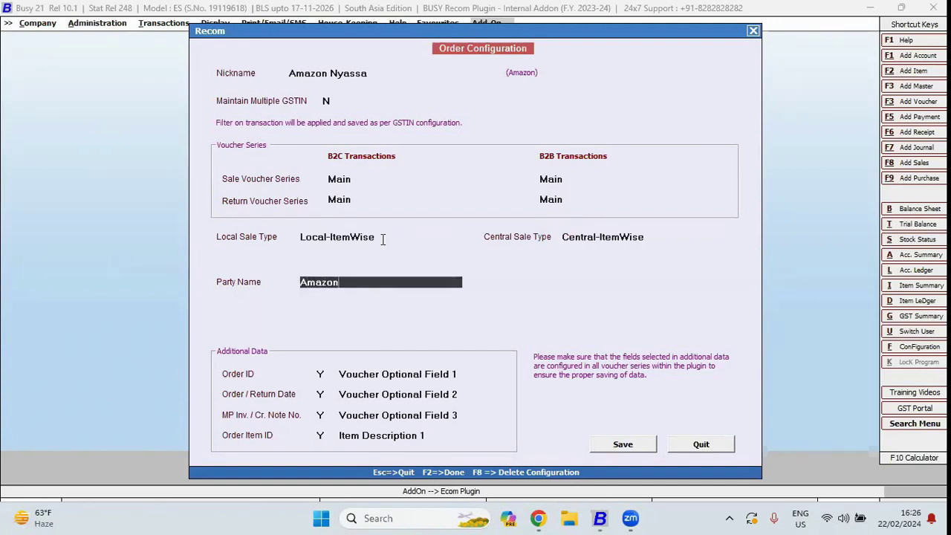
{"action": "key", "text": "BackSpace"}
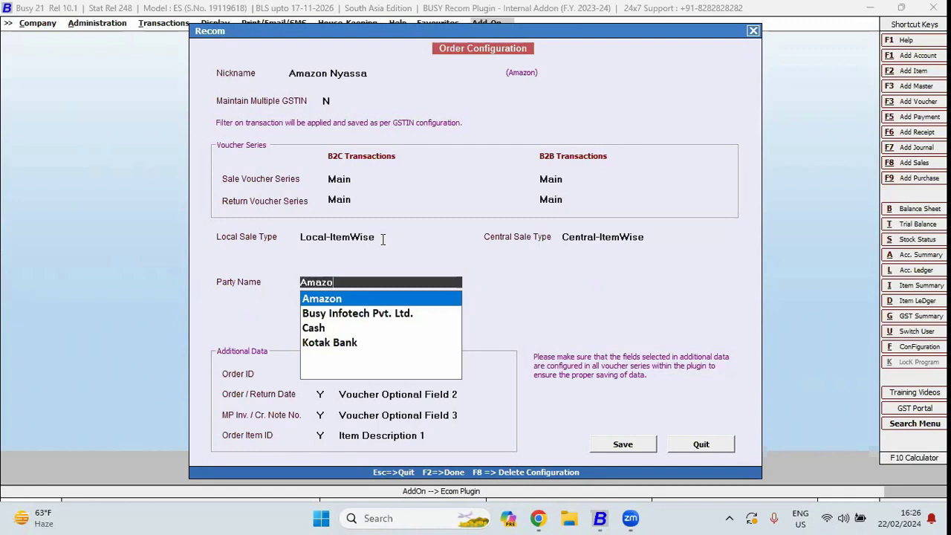
{"action": "key", "text": "Return"}
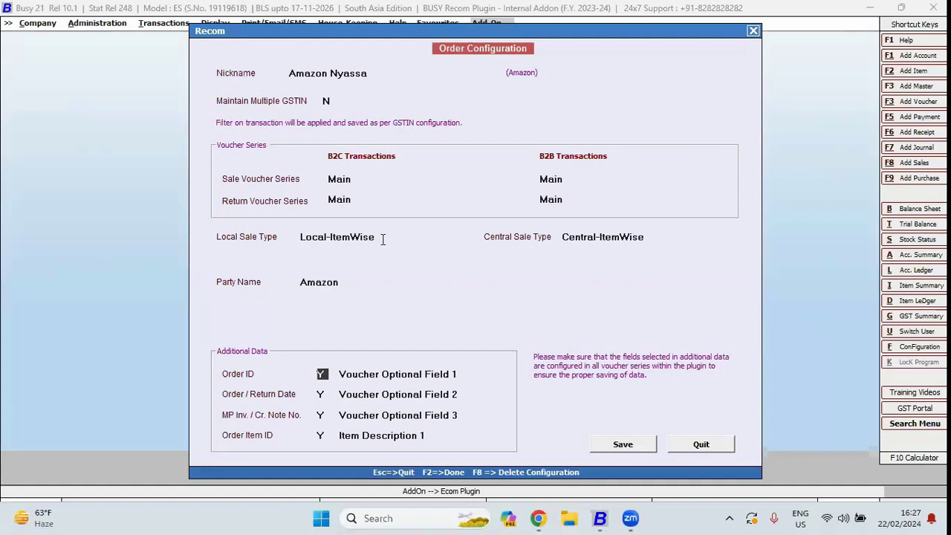
- Browse the voucher optional fields available for storing the Order ID, and leave the order configuration without saving
{"action": "key", "text": "Return"}
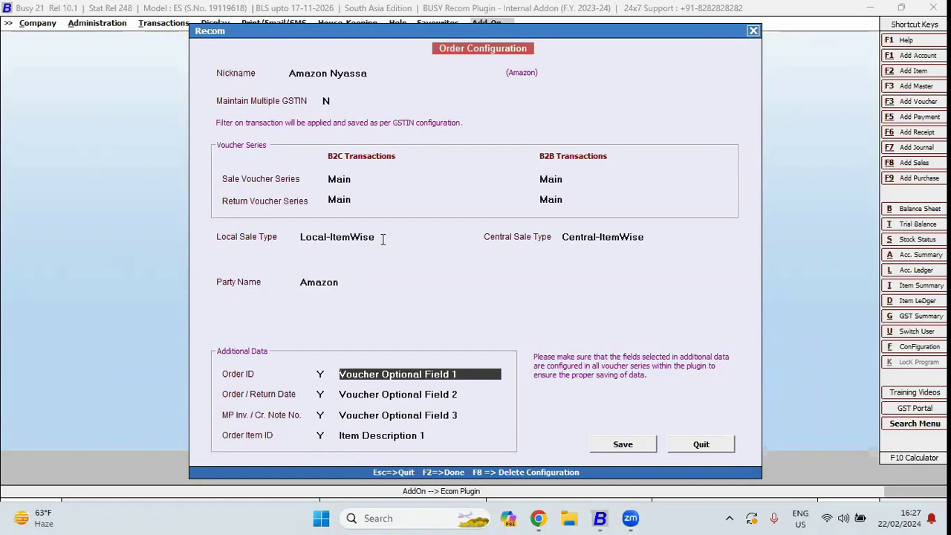
{"action": "key", "text": "BackSpace"}
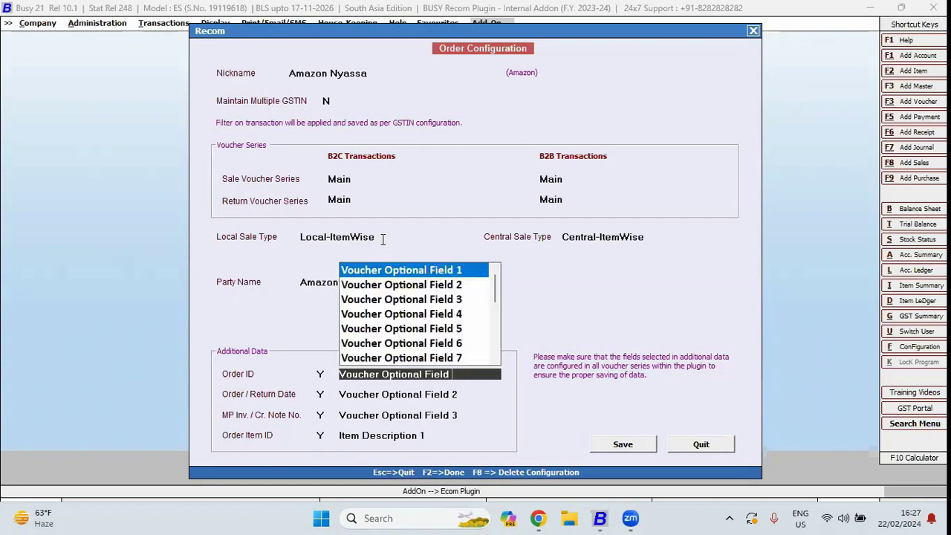
{"action": "key", "text": "Down"}
{"action": "key", "text": "Down"}
{"action": "key", "text": "Down"}
{"action": "key", "text": "Down"}
{"action": "key", "text": "Down"}
{"action": "key", "text": "Down"}
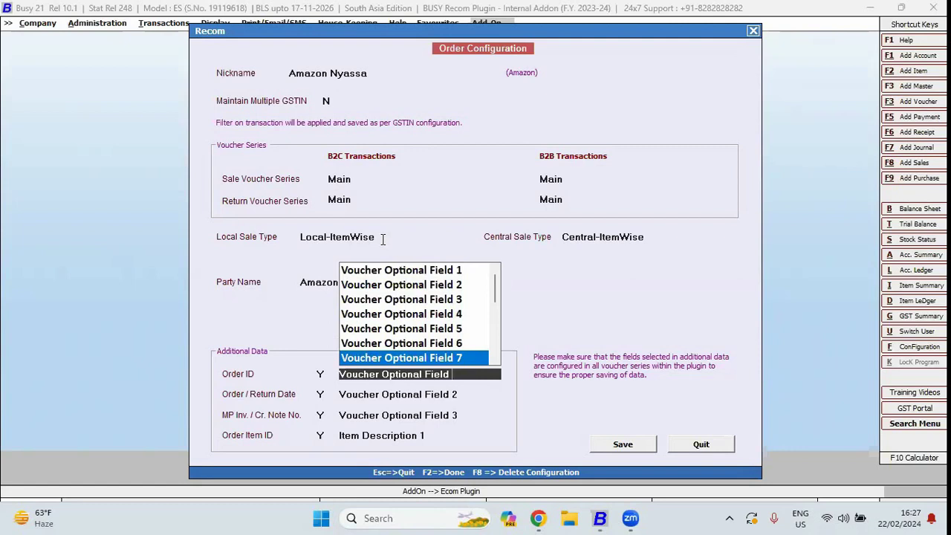
{"action": "key", "text": "Up"}
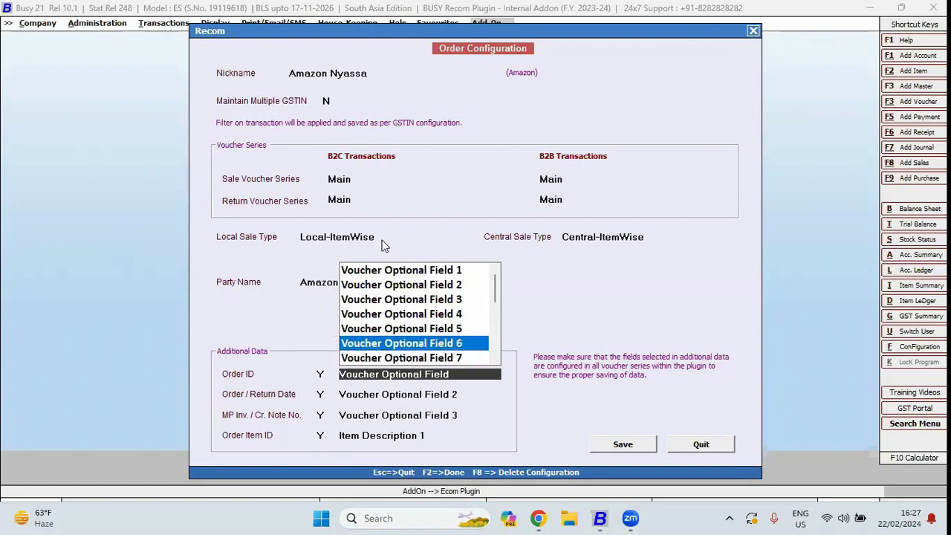
{"action": "key", "text": "Escape"}
{"action": "key", "text": "Escape"}
{"action": "key", "text": "Return"}
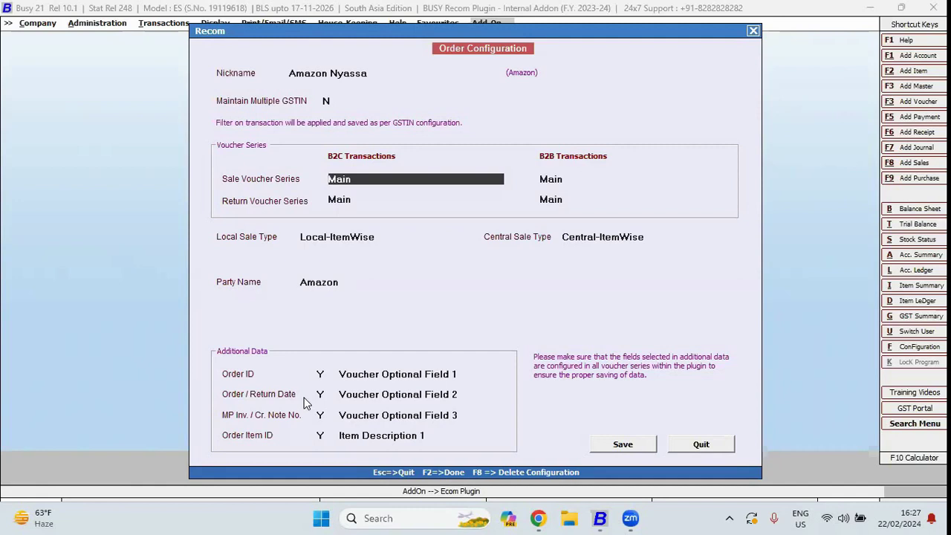
{"action": "key", "text": "Escape"}
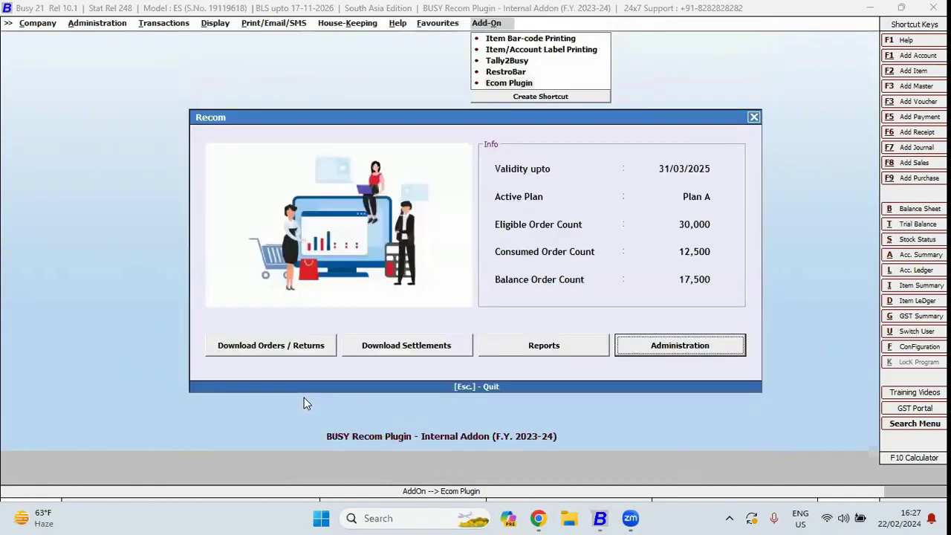
- Open the payment configuration for Amazon Nyassa to examine its voucher series and account mappings
{"action": "left_click", "coordinate": [673, 360]}
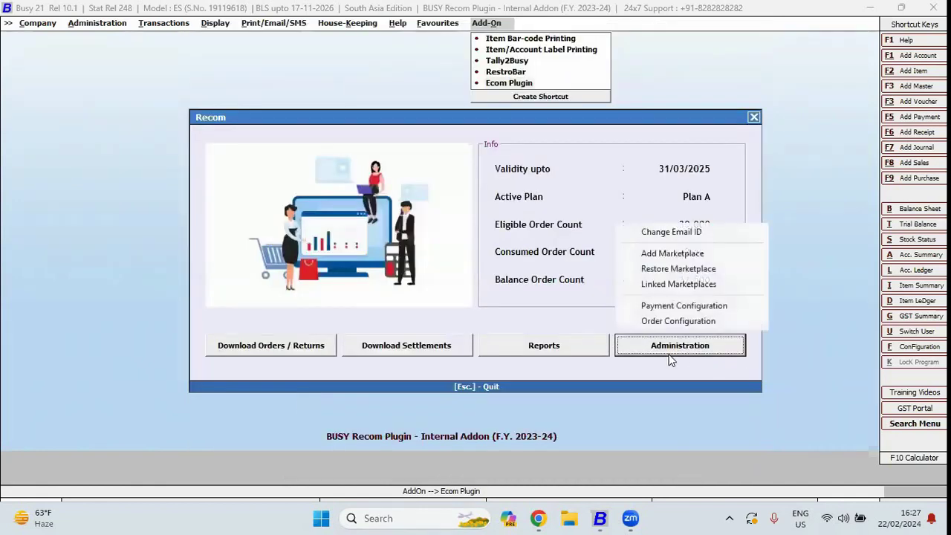
{"action": "left_click", "coordinate": [667, 306]}
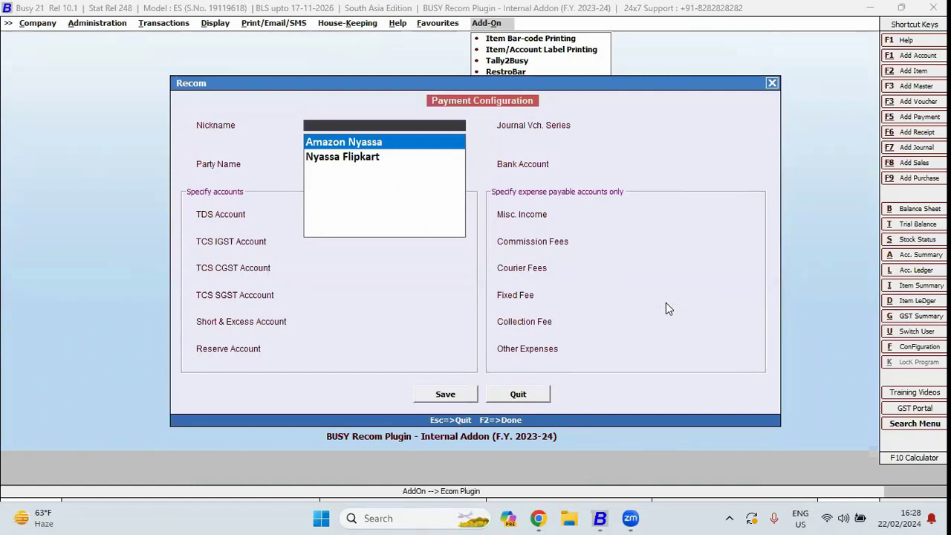
{"action": "key", "text": "Return"}
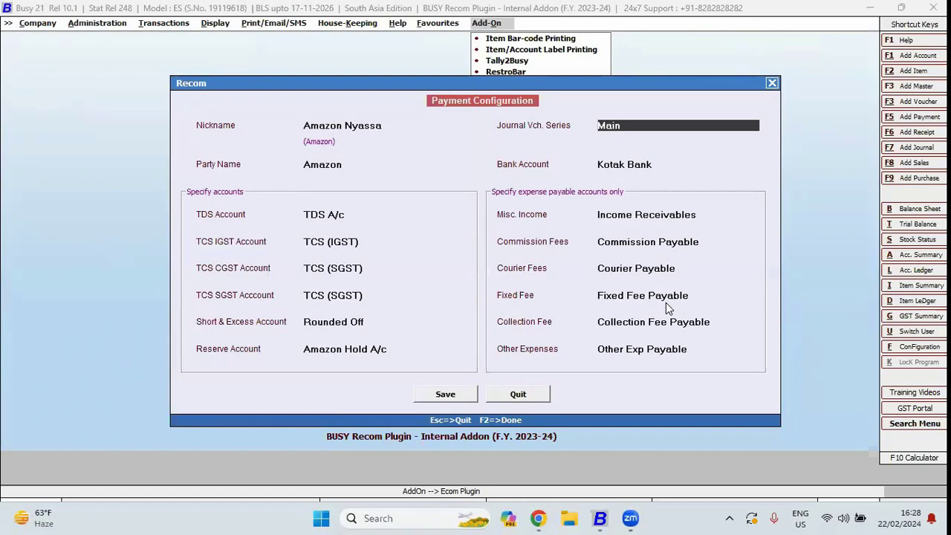
- List the accounts available for the payment configuration's bank account and reselect Kotak Bank
{"action": "key", "text": "Return"}
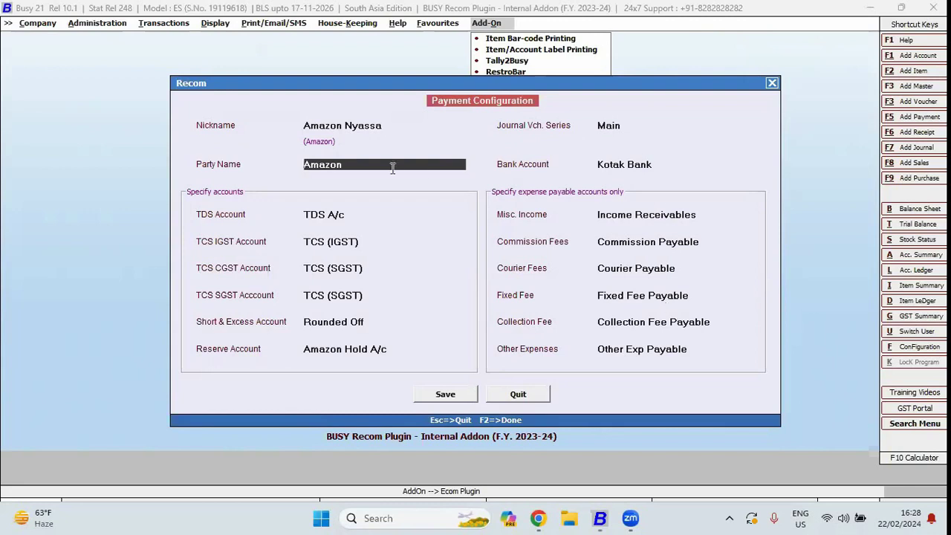
{"action": "left_click", "coordinate": [674, 160]}
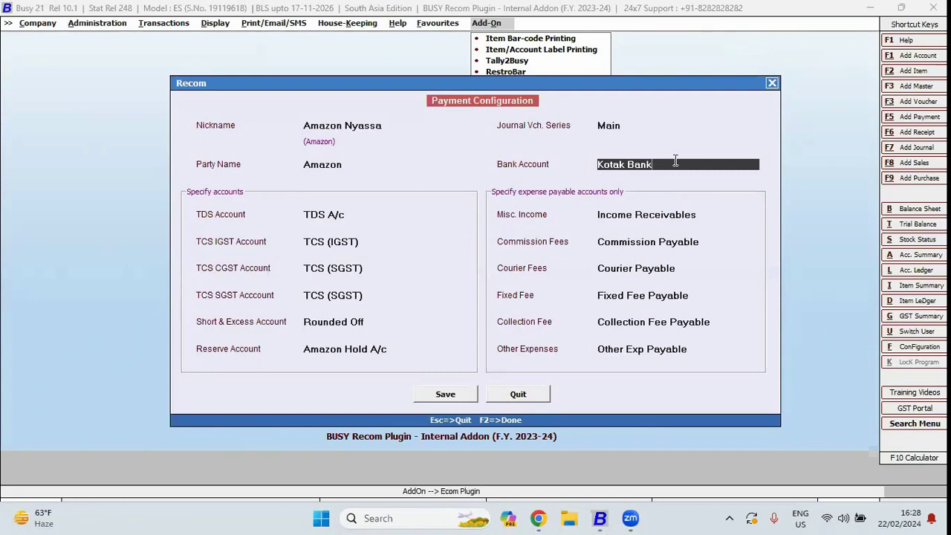
{"action": "key", "text": "BackSpace"}
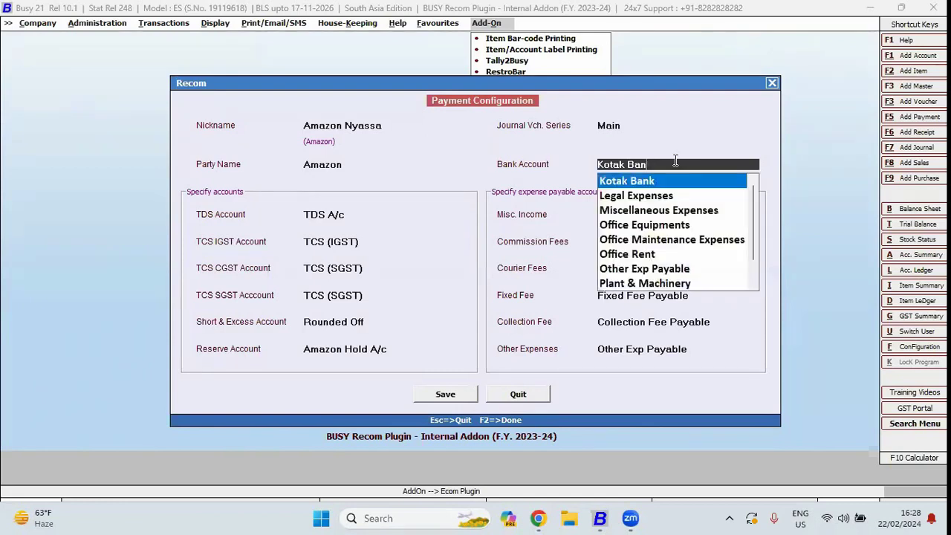
{"action": "key", "text": "Return"}
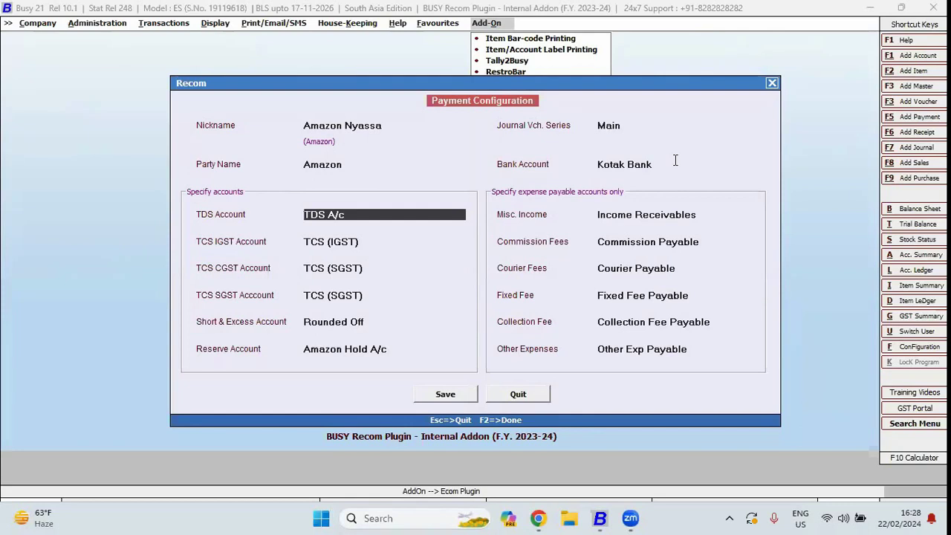
- Clear the Short & Excess Account to list the available accounts, and reselect Rounded Off
{"action": "key", "text": "Return"}
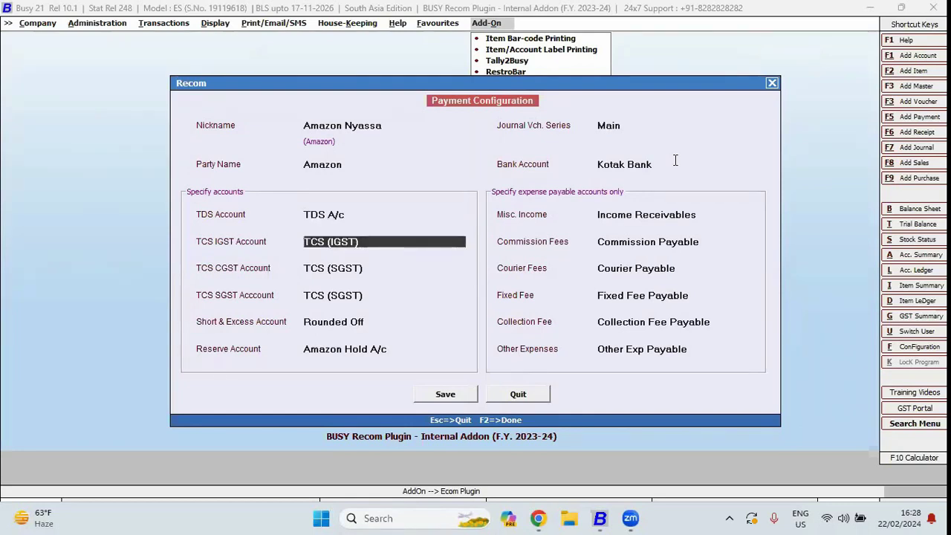
{"action": "key", "text": "Return"}
{"action": "key", "text": "Return"}
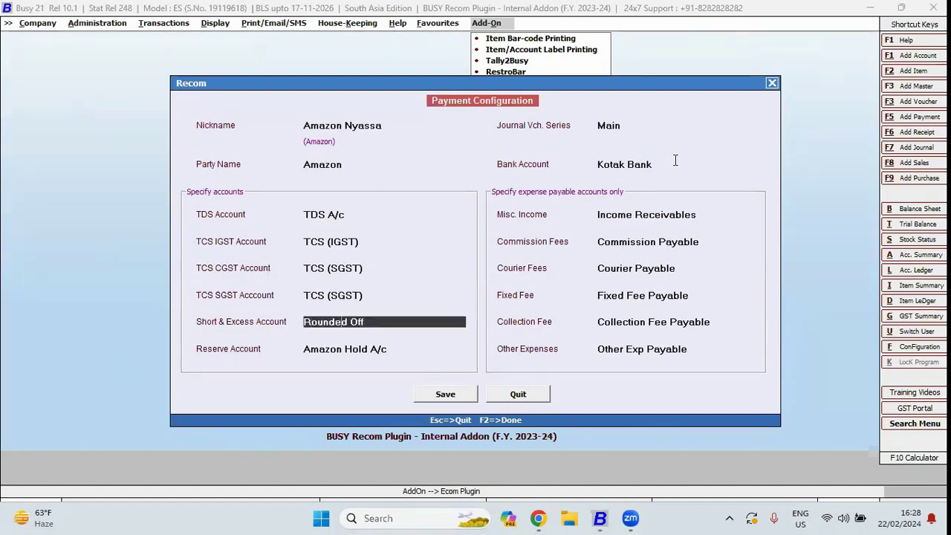
{"action": "key", "text": "BackSpace"}
{"action": "key", "text": "BackSpace"}
{"action": "key", "text": "BackSpace"}
{"action": "key", "text": "BackSpace"}
{"action": "key", "text": "BackSpace"}
{"action": "key", "text": "BackSpace"}
{"action": "key", "text": "BackSpace"}
{"action": "key", "text": "BackSpace"}
{"action": "key", "text": "BackSpace"}
{"action": "key", "text": "BackSpace"}
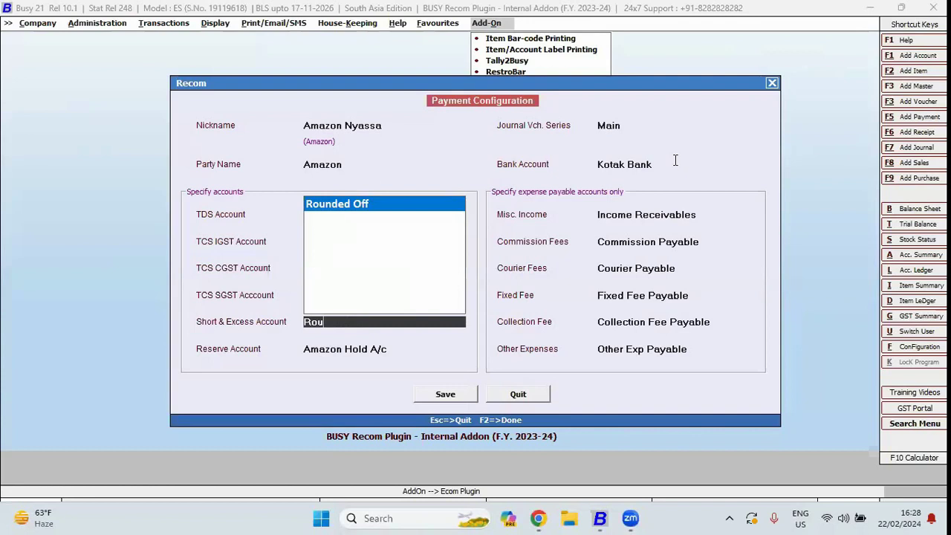
{"action": "key", "text": "BackSpace"}
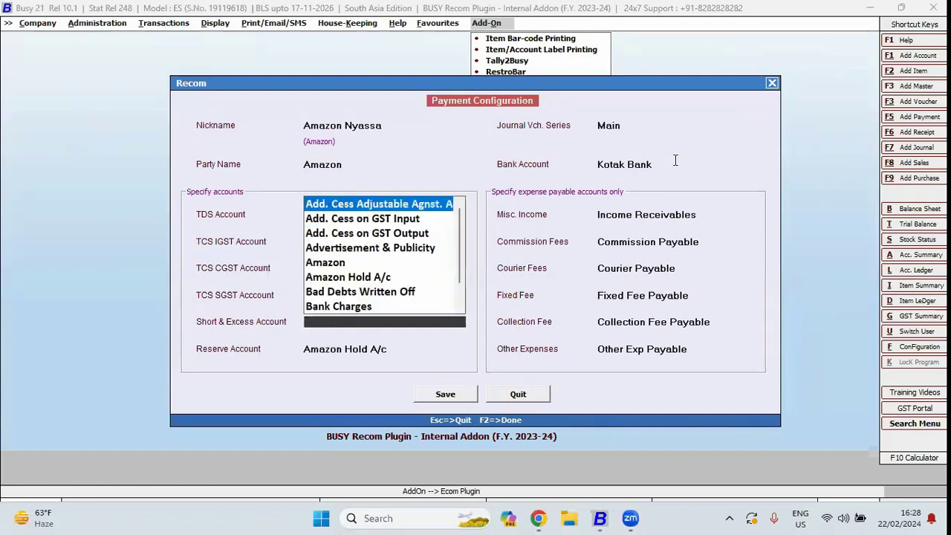
{"action": "type", "text": "round"}
{"action": "key", "text": "Return"}
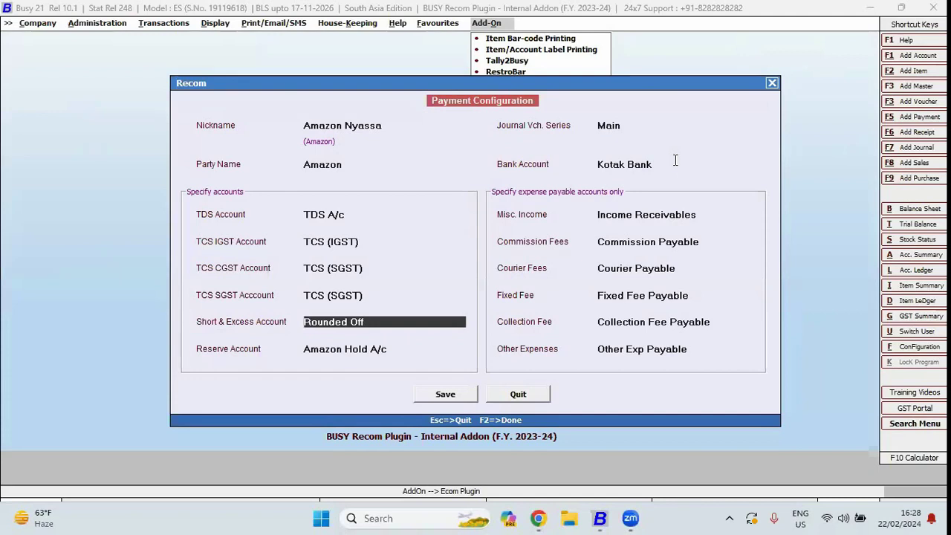
- View a blank account master and the reserve account's Amazon Hold A/c master, leaving both without saving
{"action": "key", "text": "F1"}
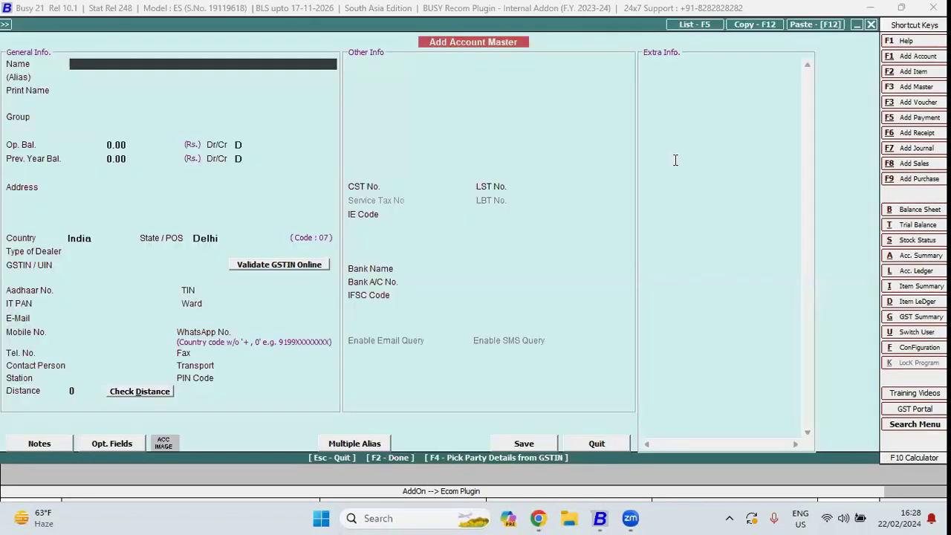
{"action": "key", "text": "Escape"}
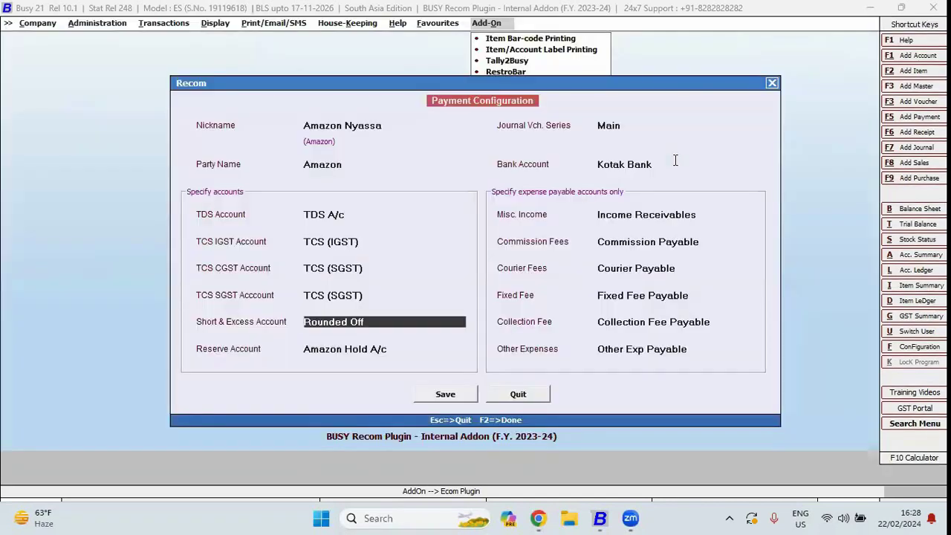
{"action": "key", "text": "Return"}
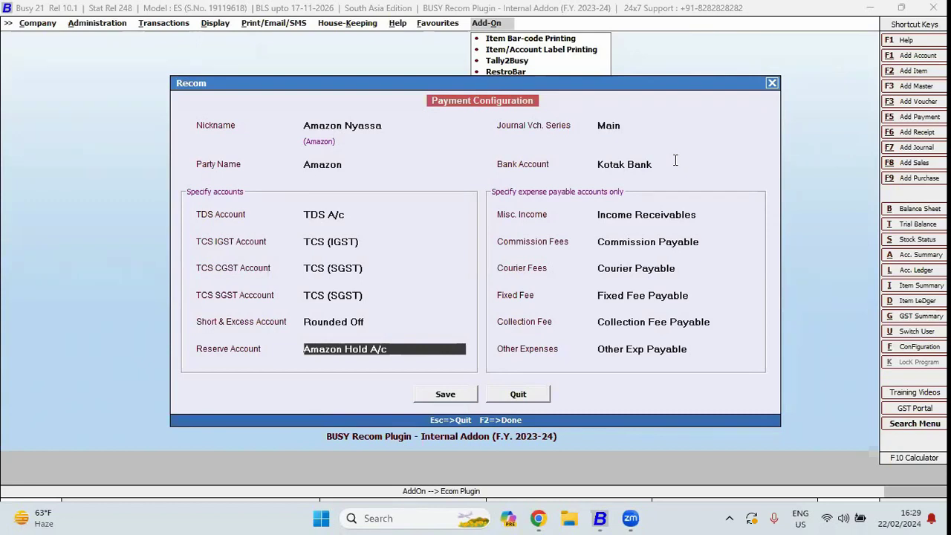
{"action": "key", "text": "F3"}
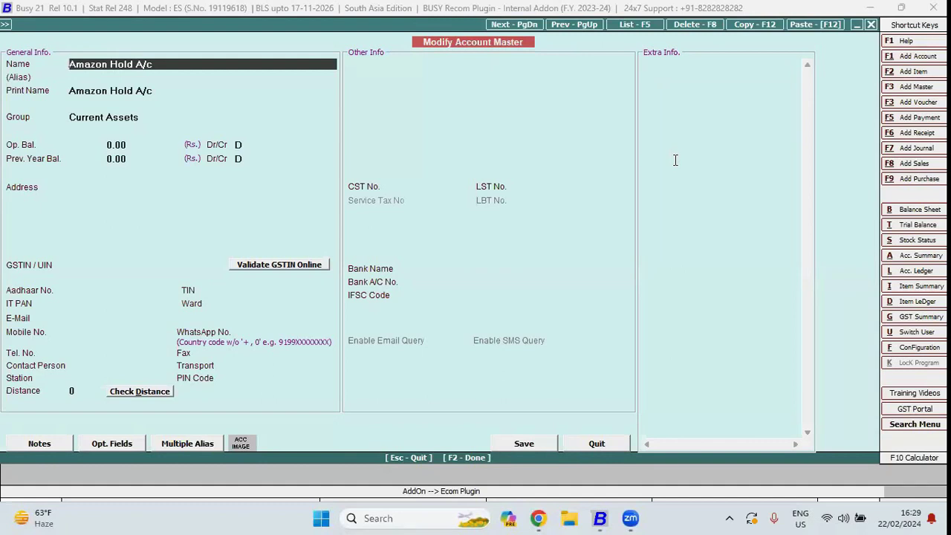
{"action": "key", "text": "Escape"}
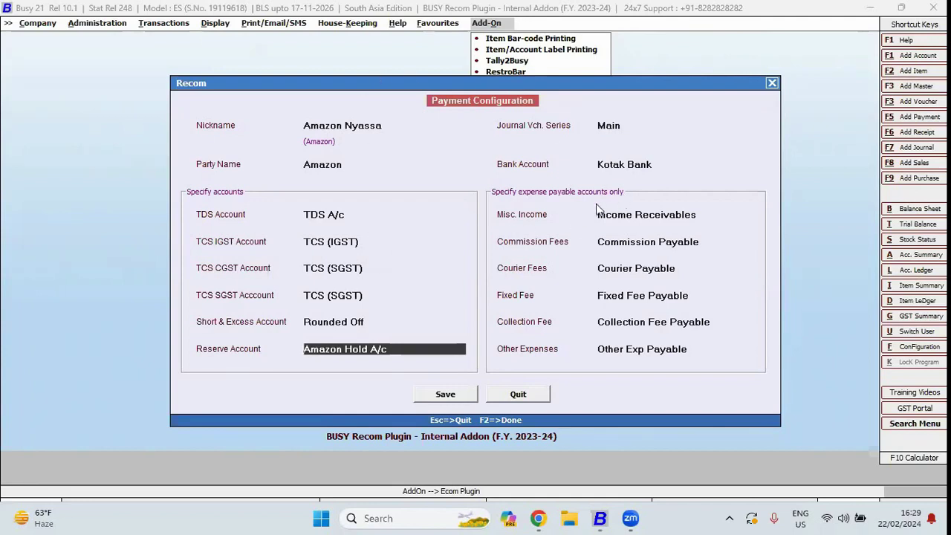
- Review the expense payable accounts from Misc. Income to Other Expenses and save the payment configuration
{"action": "left_click", "coordinate": [703, 219]}
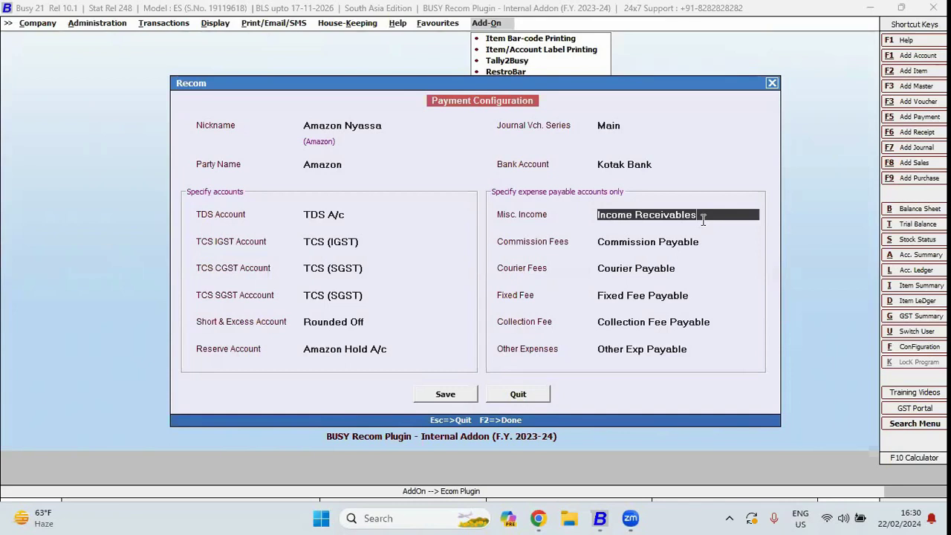
{"action": "key", "text": "Return"}
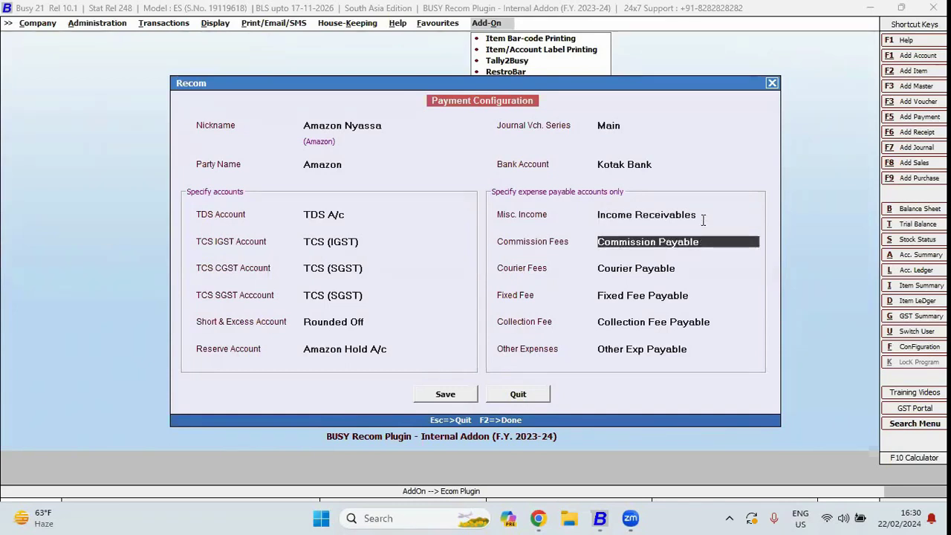
{"action": "key", "text": "Return"}
{"action": "key", "text": "Return"}
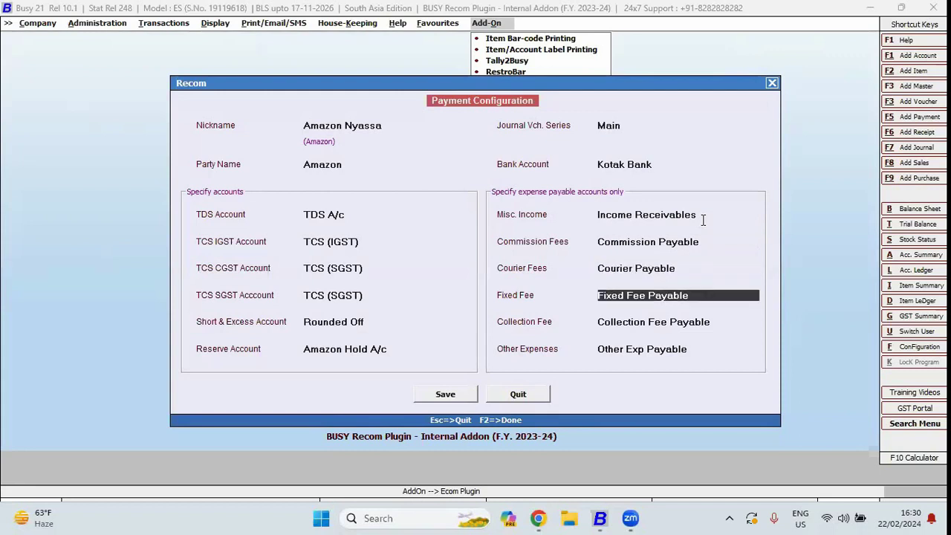
{"action": "key", "text": "Return"}
{"action": "key", "text": "Return"}
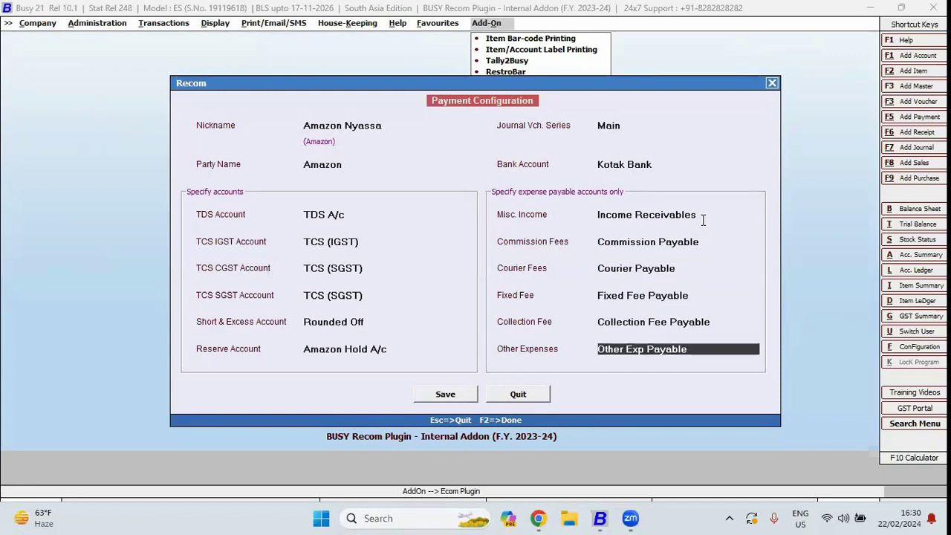
{"action": "key", "text": "Up"}
{"action": "key", "text": "Up"}
{"action": "key", "text": "Up"}
{"action": "key", "text": "Up"}
{"action": "key", "text": "Up"}
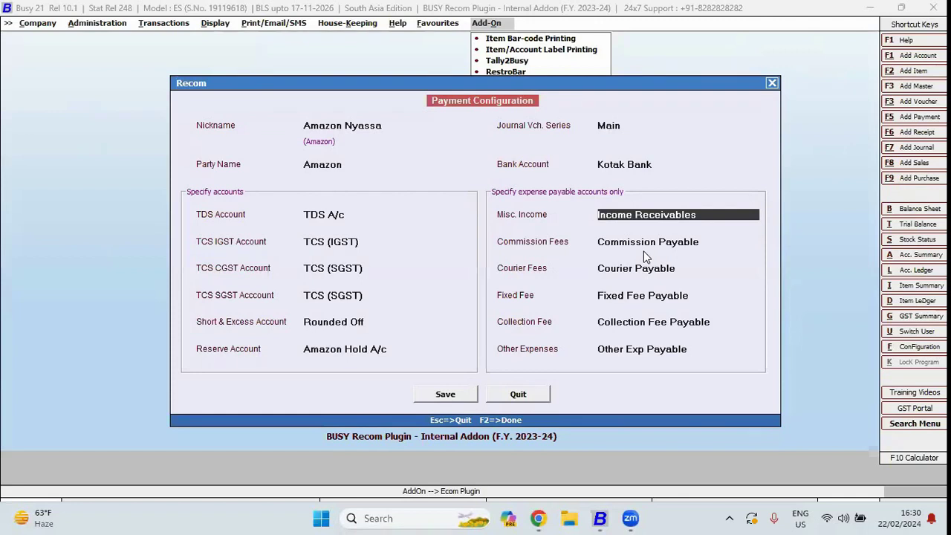
{"action": "key", "text": "F2"}
{"action": "key", "text": "Return"}
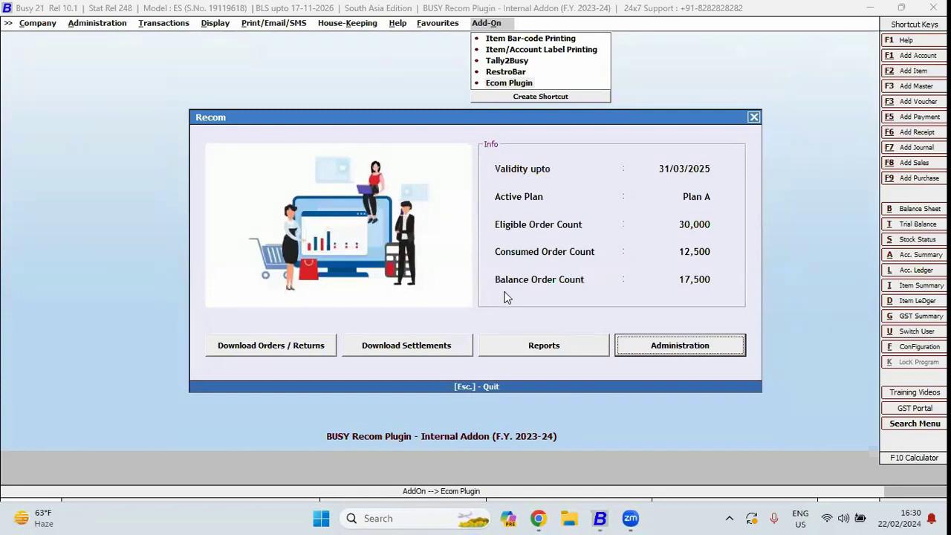
- Download the orders and returns of Amazon Nyassa from 20-02-2024 to 21-02-2024
{"action": "left_click", "coordinate": [314, 347]}
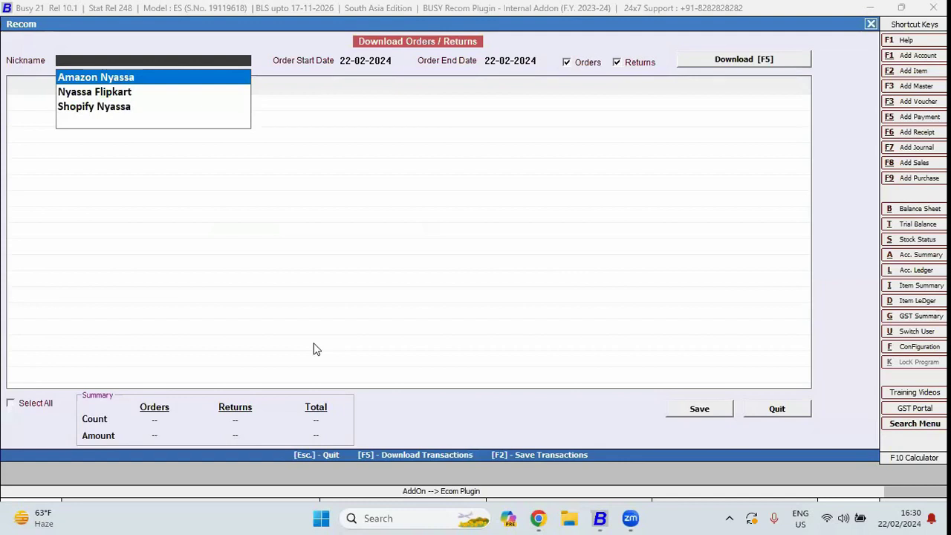
{"action": "key", "text": "Return"}
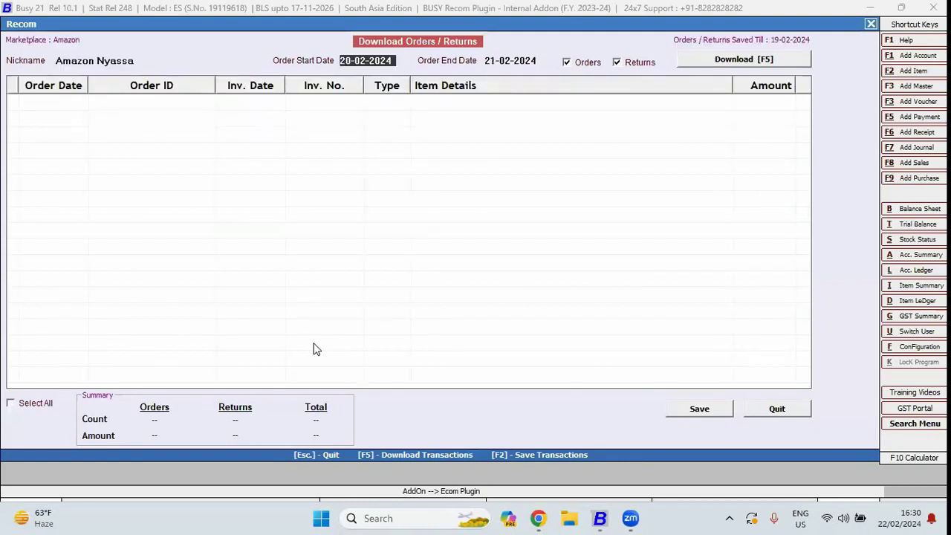
{"action": "key", "text": "shift+Tab"}
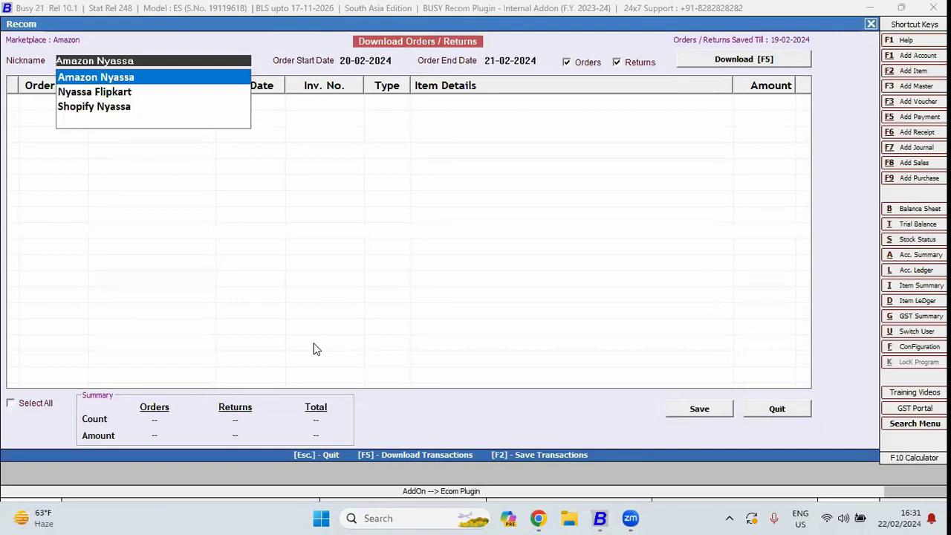
{"action": "key", "text": "Return"}
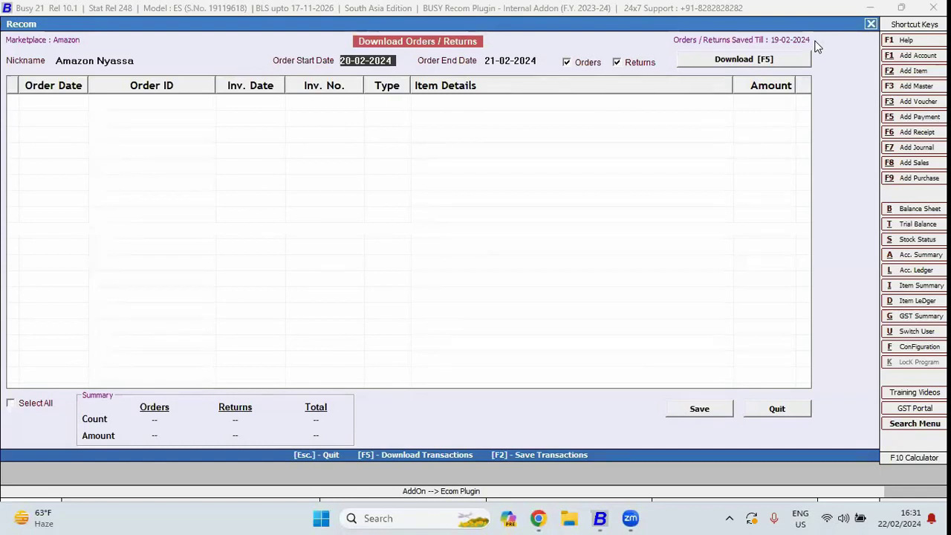
{"action": "key", "text": "Return"}
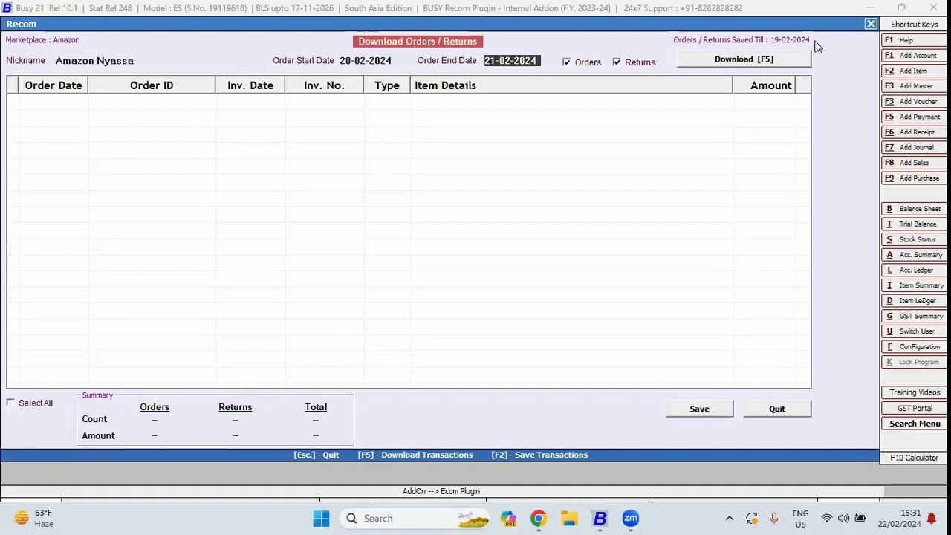
{"action": "key", "text": "Return"}
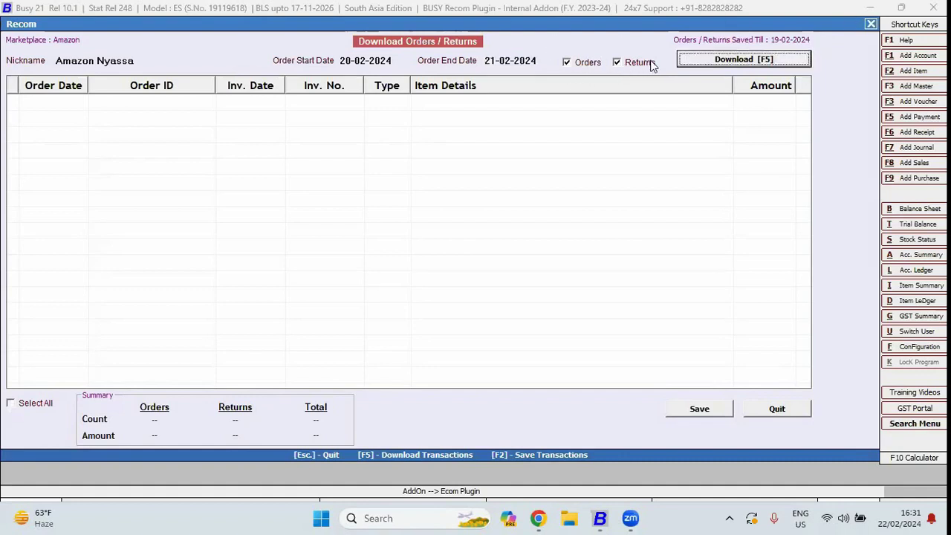
{"action": "left_click", "coordinate": [733, 63]}
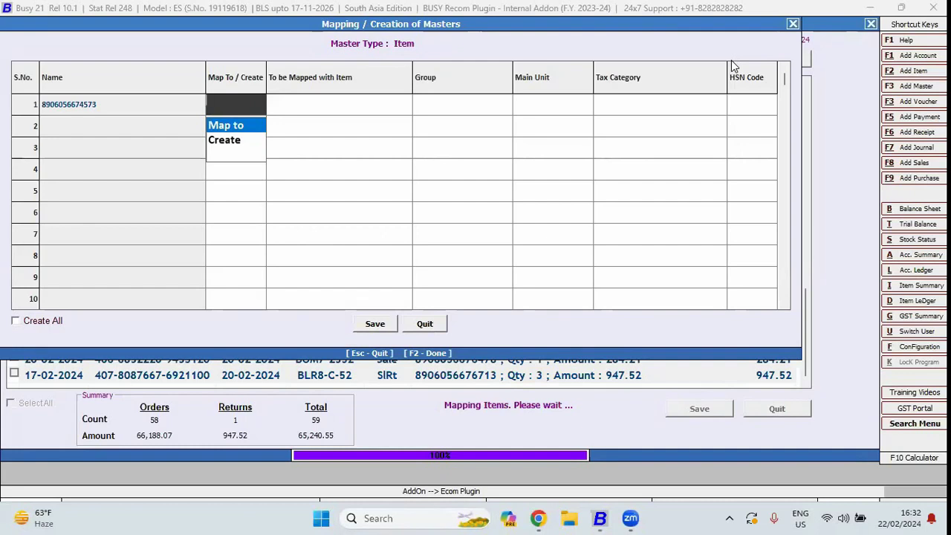
{"action": "key", "text": "Down"}
{"action": "key", "text": "Return"}
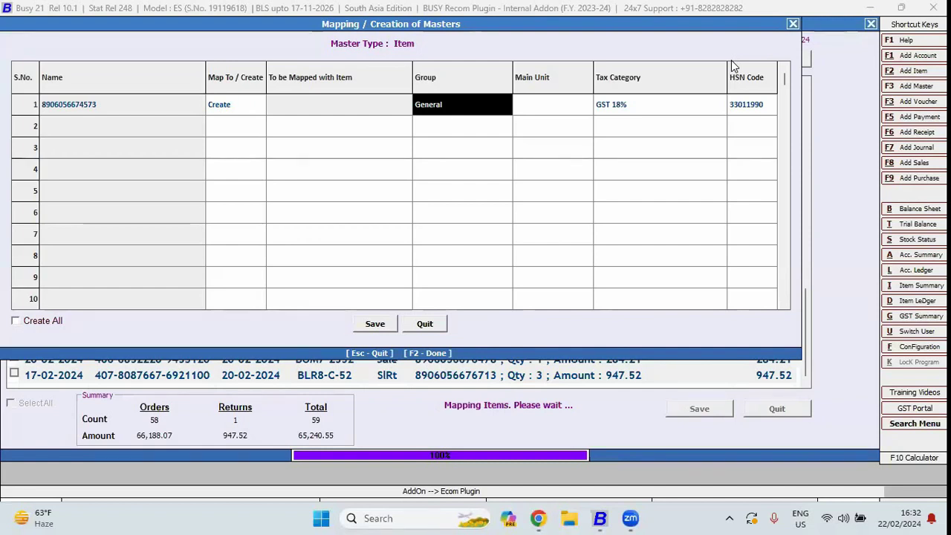
{"action": "key", "text": "Return"}
{"action": "key", "text": "Return"}
{"action": "key", "text": "Return"}
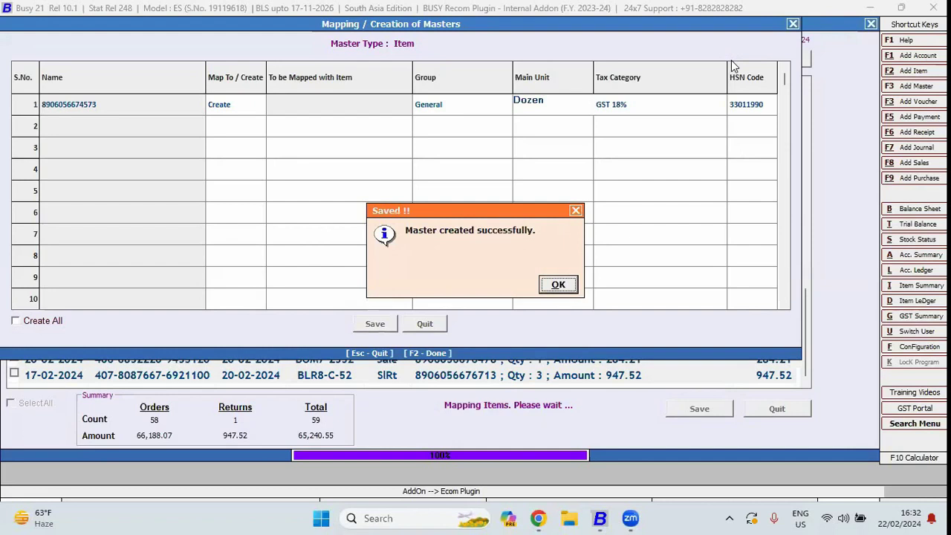
{"action": "key", "text": "Return"}
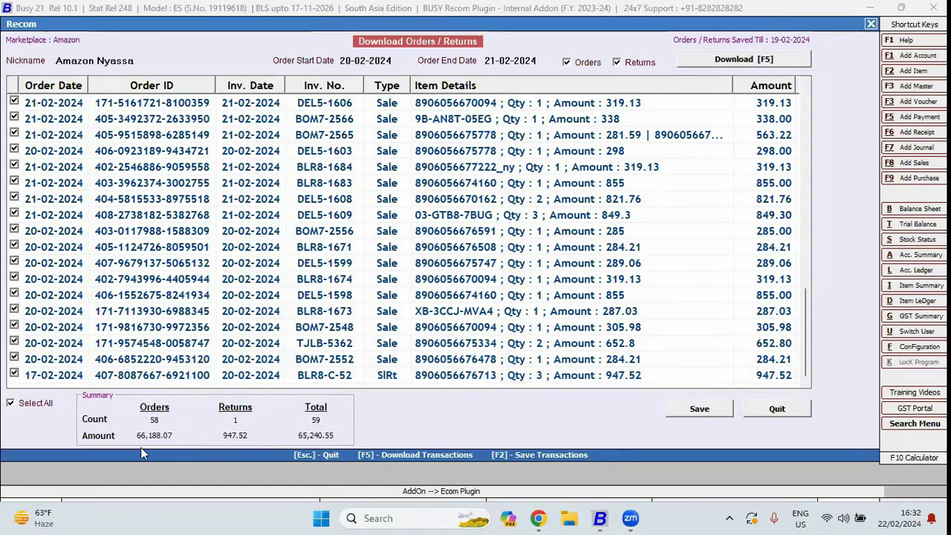
- Save all the selected order and return vouchers for Amazon Nyassa
{"action": "left_click", "coordinate": [685, 413]}
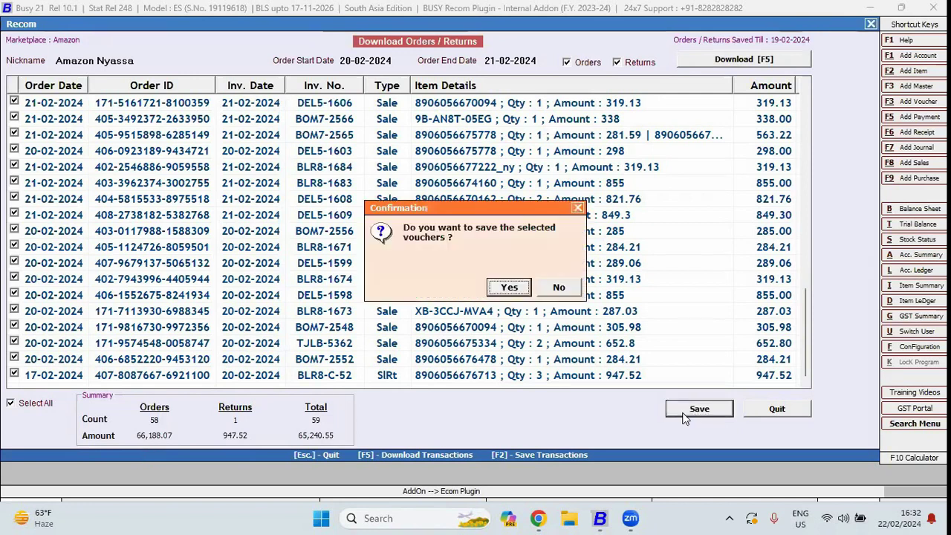
{"action": "left_click", "coordinate": [508, 286]}
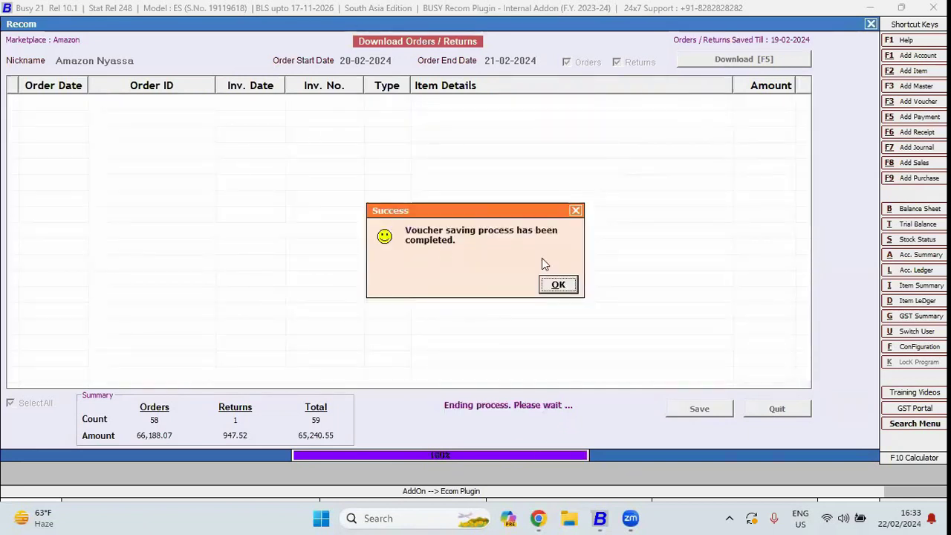
{"action": "left_click", "coordinate": [572, 287]}
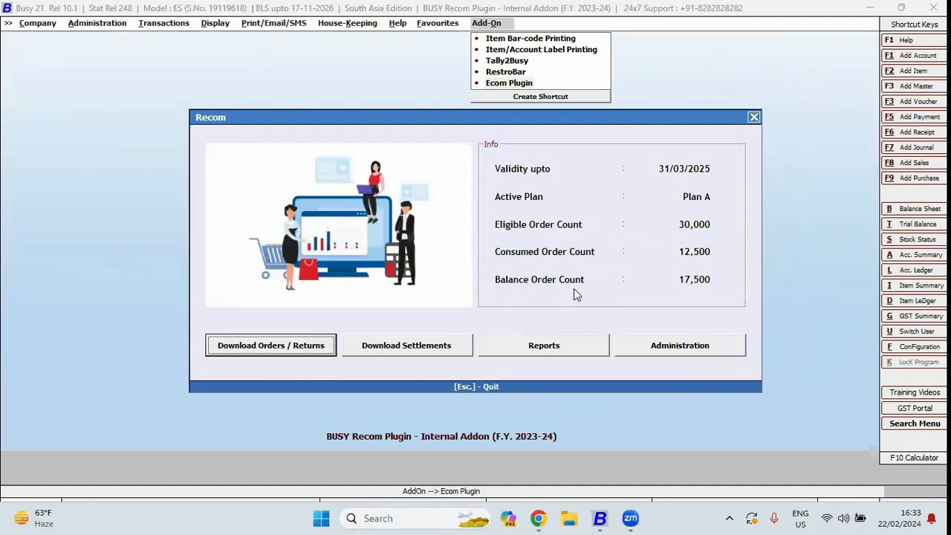
- Download the settlements of Amazon Nyassa from 25-01-2024 to 21-02-2024
{"action": "left_click", "coordinate": [417, 345]}
{"action": "key", "text": "Return"}
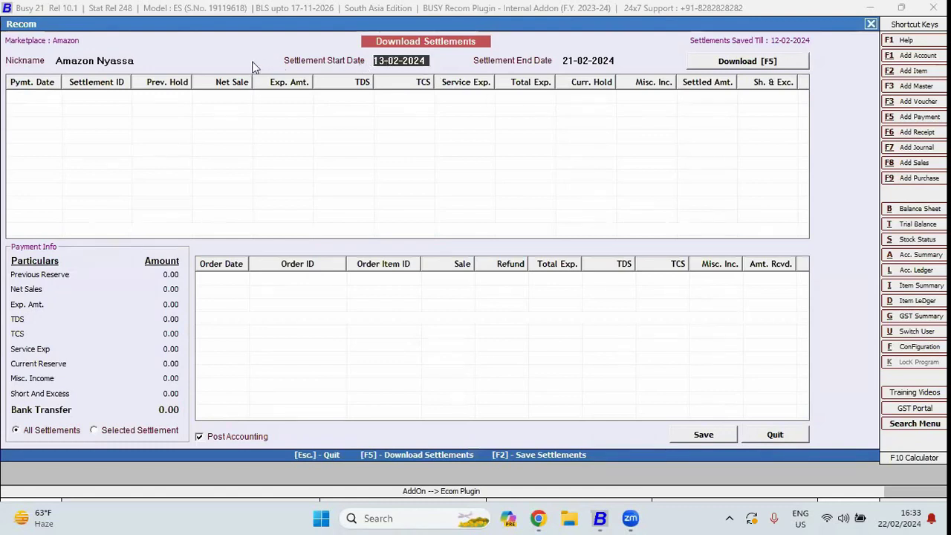
{"action": "left_click", "coordinate": [156, 61]}
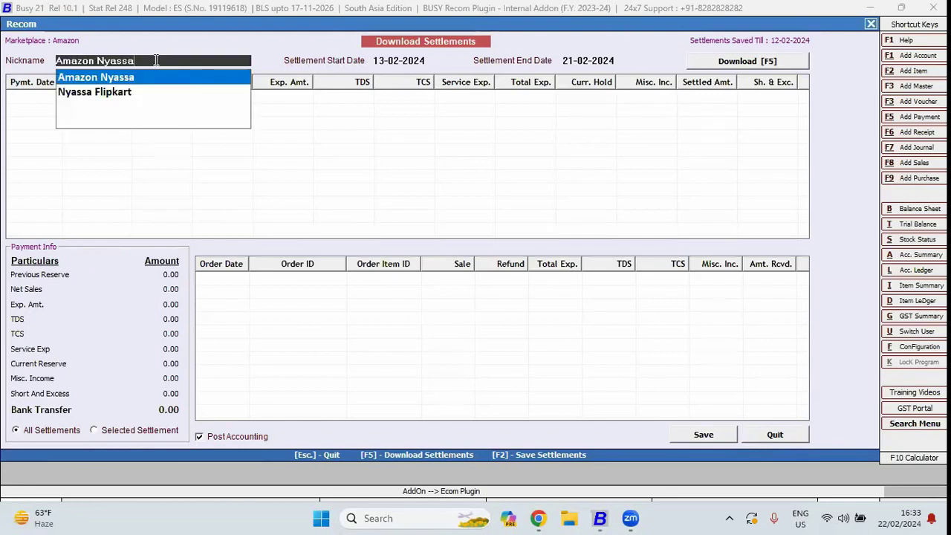
{"action": "key", "text": "Return"}
{"action": "type", "text": "25-01-2024"}
{"action": "key", "text": "Return"}
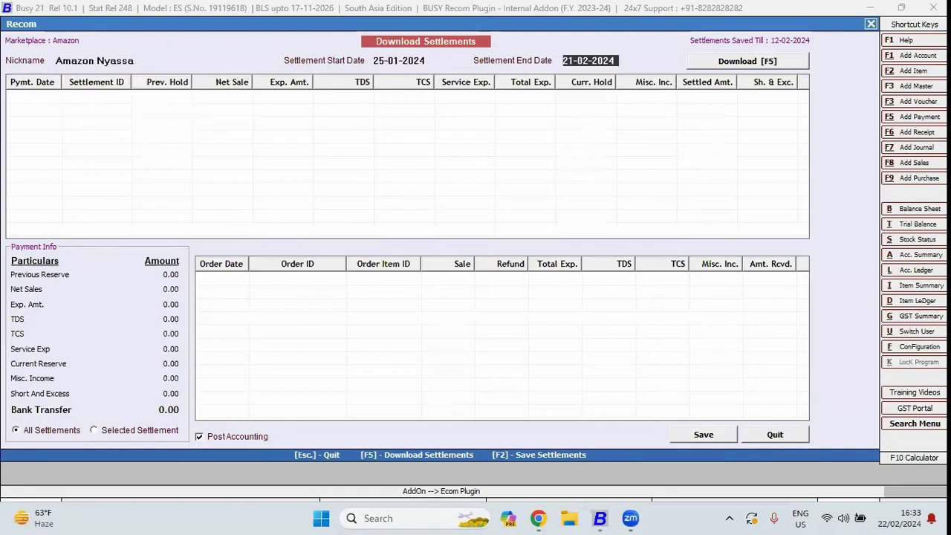
{"action": "key", "text": "Return"}
{"action": "key", "text": "Return"}
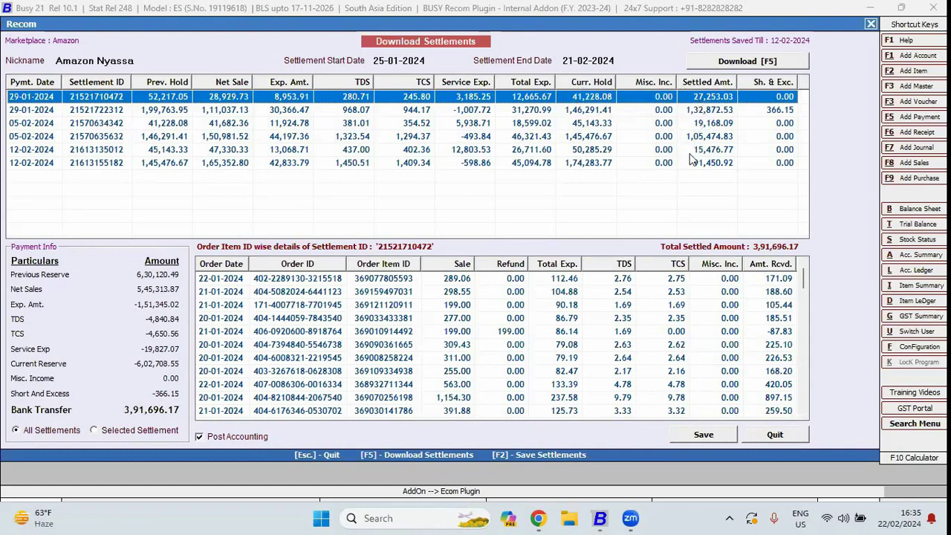
- Examine the order-item-wise details of the first settlement dated 29-01-2024, including sales, refunds, expenses and tax deductions
{"action": "left_click", "coordinate": [588, 283]}
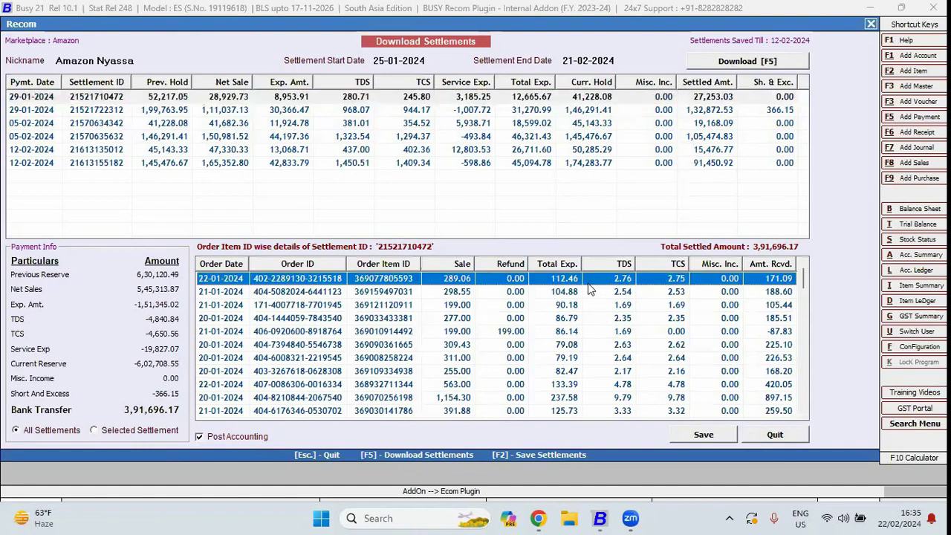
{"action": "key", "text": "shift+Down"}
{"action": "key", "text": "shift+Down"}
{"action": "key", "text": "shift+Down"}
{"action": "key", "text": "shift+Down"}
{"action": "key", "text": "shift+Down"}
{"action": "key", "text": "shift+Down"}
{"action": "key", "text": "shift+Down"}
{"action": "key", "text": "shift+Down"}
{"action": "key", "text": "shift+Down"}
{"action": "key", "text": "shift+Down"}
{"action": "key", "text": "shift+Down"}
{"action": "key", "text": "shift+Down"}
{"action": "key", "text": "shift+Down"}
{"action": "key", "text": "shift+Down"}
{"action": "key", "text": "shift+Down"}
{"action": "key", "text": "shift+Down"}
{"action": "key", "text": "shift+Down"}
{"action": "key", "text": "shift+Down"}
{"action": "key", "text": "shift+Down"}
{"action": "key", "text": "shift+Down"}
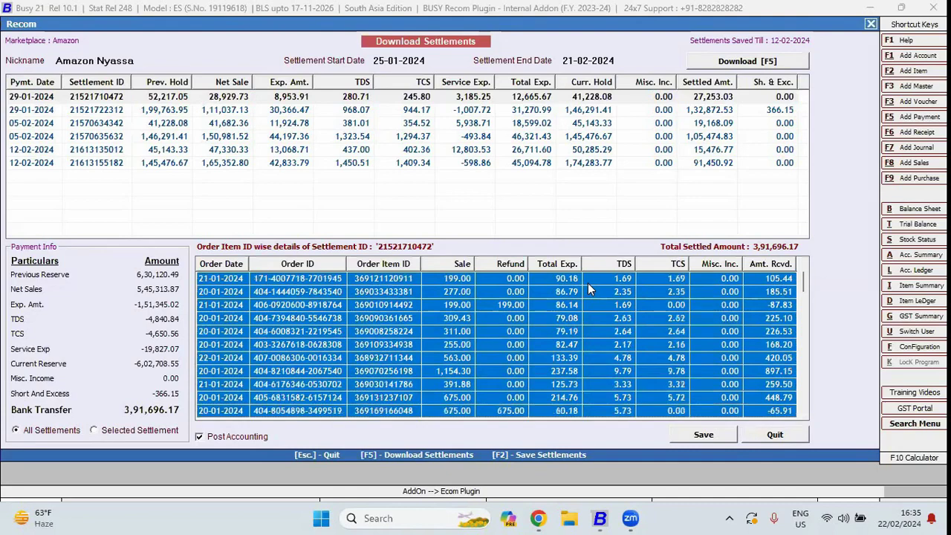
{"action": "key", "text": "shift+Down"}
{"action": "key", "text": "shift+Down"}
{"action": "key", "text": "shift+Down"}
{"action": "key", "text": "shift+Down"}
{"action": "key", "text": "shift+Down"}
{"action": "key", "text": "shift+Down"}
{"action": "key", "text": "shift+Down"}
{"action": "key", "text": "shift+Down"}
{"action": "key", "text": "shift+Down"}
{"action": "key", "text": "shift+Down"}
{"action": "key", "text": "shift+Down"}
{"action": "key", "text": "shift+Down"}
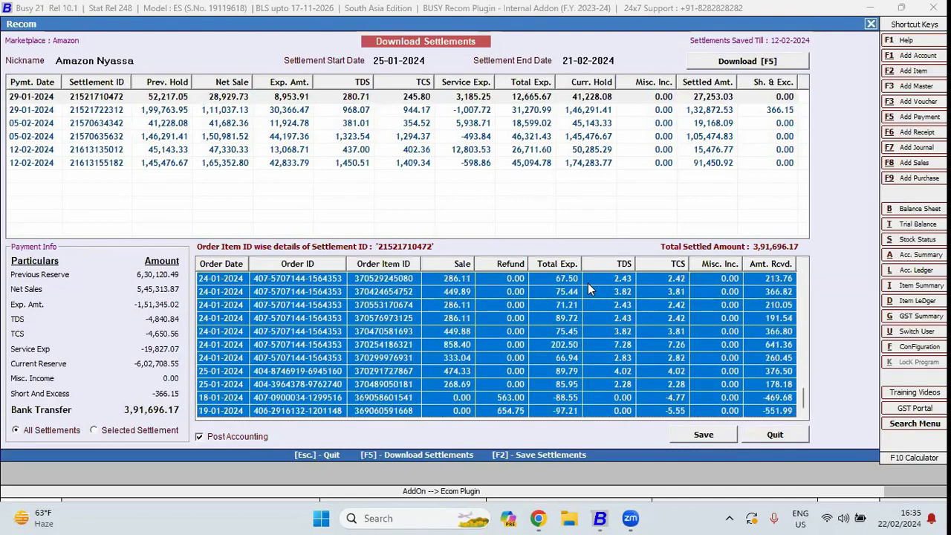
{"action": "key", "text": "Up"}
{"action": "key", "text": "Up"}
{"action": "key", "text": "Up"}
{"action": "key", "text": "Up"}
{"action": "key", "text": "Up"}
{"action": "key", "text": "Up"}
{"action": "key", "text": "Up"}
{"action": "key", "text": "Up"}
{"action": "key", "text": "Up"}
{"action": "key", "text": "Up"}
{"action": "key", "text": "Up"}
{"action": "key", "text": "Up"}
{"action": "key", "text": "Up"}
{"action": "key", "text": "Up"}
{"action": "key", "text": "Up"}
{"action": "key", "text": "Up"}
{"action": "key", "text": "Up"}
{"action": "key", "text": "Up"}
{"action": "key", "text": "Up"}
{"action": "key", "text": "Up"}
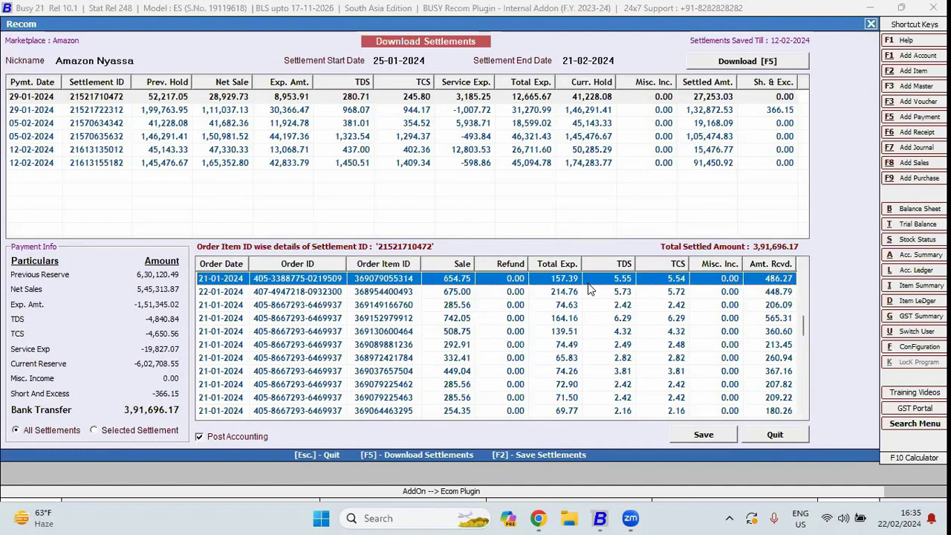
{"action": "key", "text": "Down"}
{"action": "key", "text": "Down"}
{"action": "key", "text": "Down"}
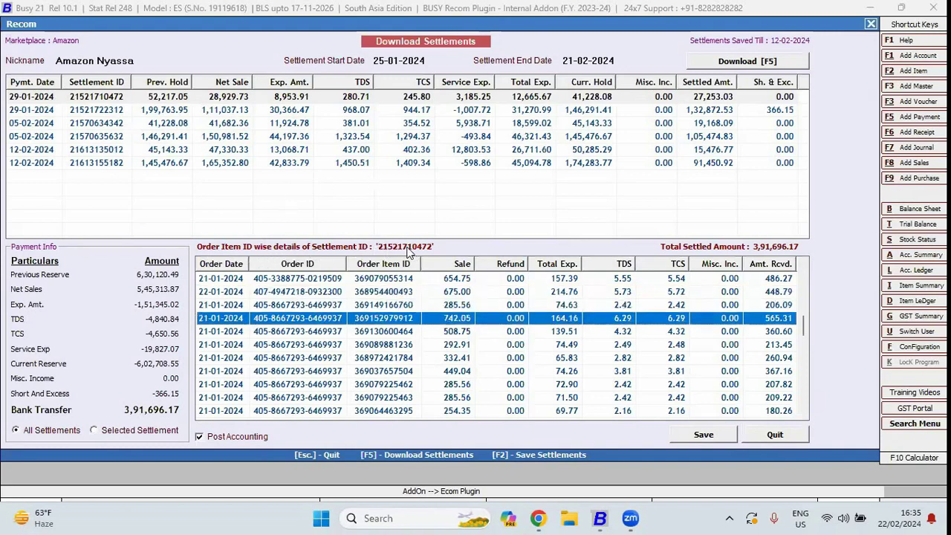
{"action": "left_click", "coordinate": [121, 103]}
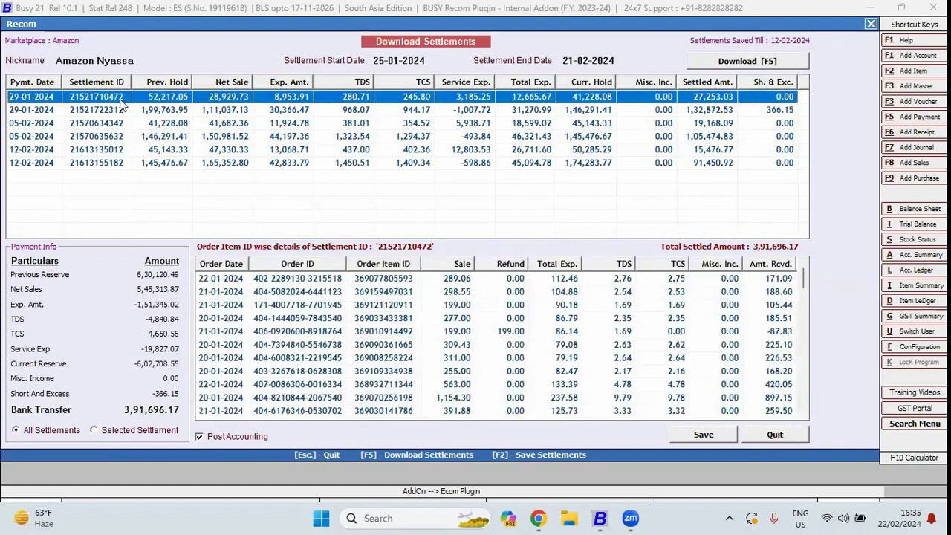
{"action": "left_click", "coordinate": [402, 280]}
{"action": "key", "text": "Down"}
{"action": "key", "text": "Down"}
{"action": "key", "text": "Down"}
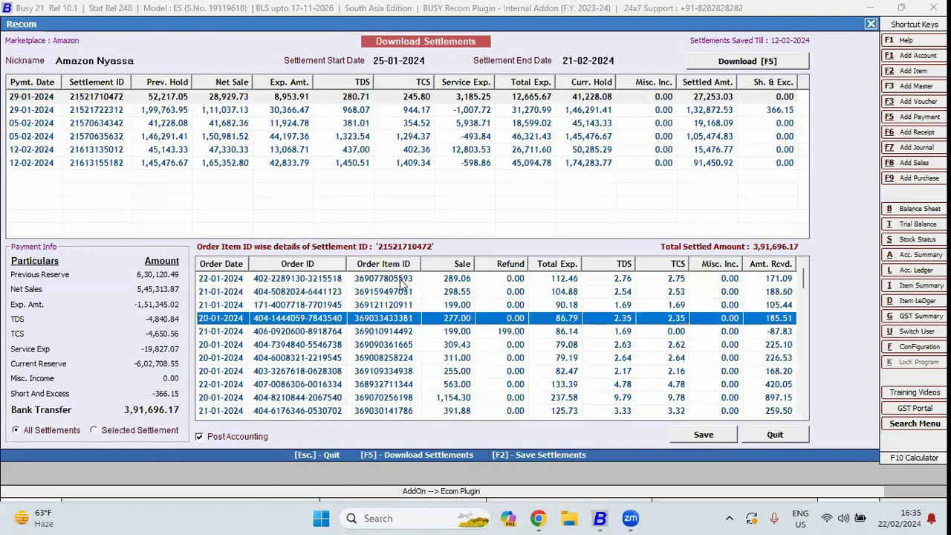
{"action": "key", "text": "Down"}
{"action": "key", "text": "Down"}
{"action": "key", "text": "Down"}
{"action": "key", "text": "Down"}
{"action": "key", "text": "Down"}
{"action": "key", "text": "Down"}
{"action": "key", "text": "Down"}
{"action": "key", "text": "Down"}
{"action": "key", "text": "Down"}
{"action": "key", "text": "Down"}
{"action": "key", "text": "Down"}
{"action": "key", "text": "Down"}
{"action": "key", "text": "Down"}
{"action": "key", "text": "Down"}
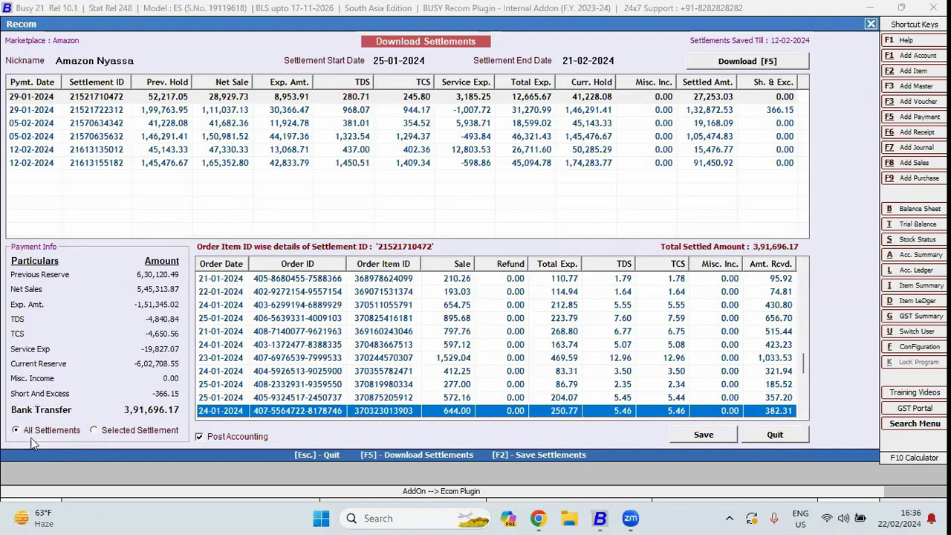
- Limit the payment info to the selected settlement and view it for the second 29-01-2024 and first 05-02-2024 settlements
{"action": "left_click", "coordinate": [114, 433]}
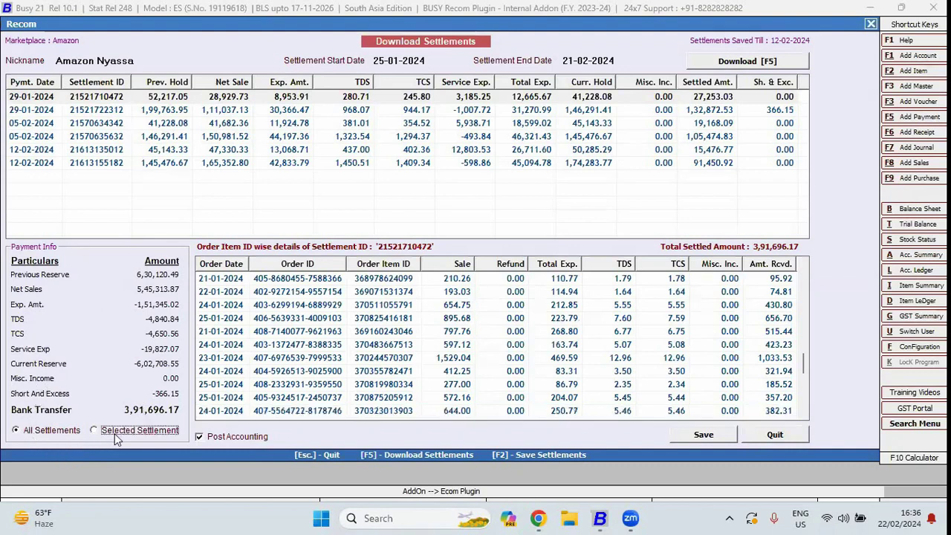
{"action": "left_click", "coordinate": [46, 112]}
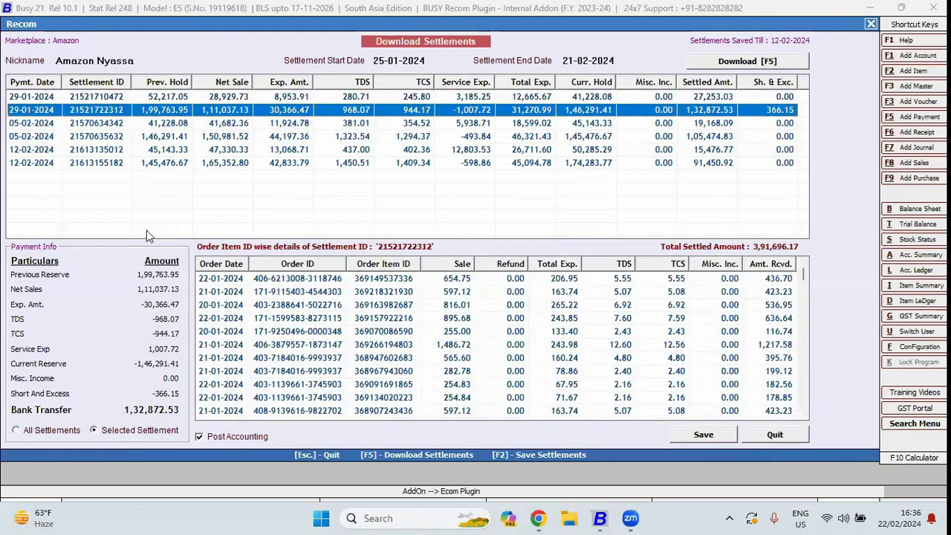
{"action": "left_click", "coordinate": [52, 126]}
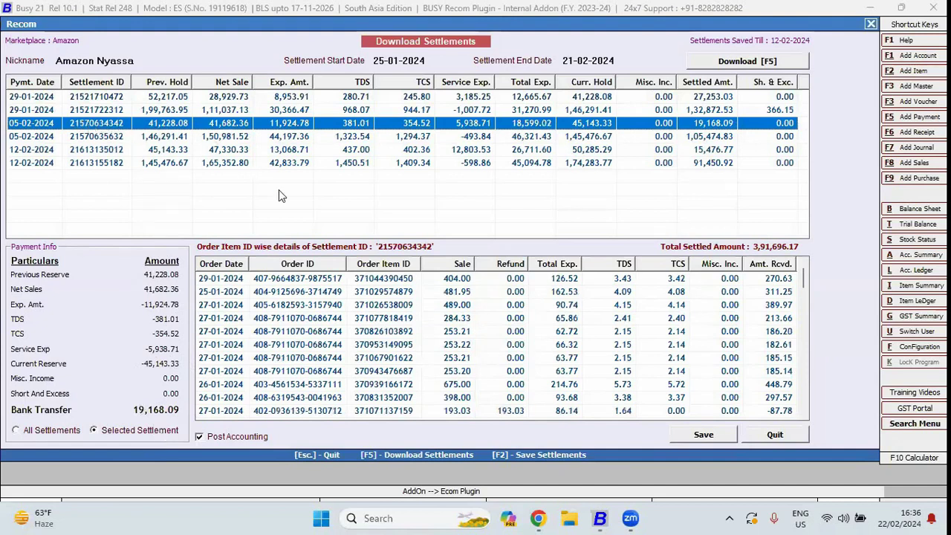
- Examine the order item rows of the first settlement dated 05-02-2024 through to the end of its list
{"action": "left_click", "coordinate": [302, 280]}
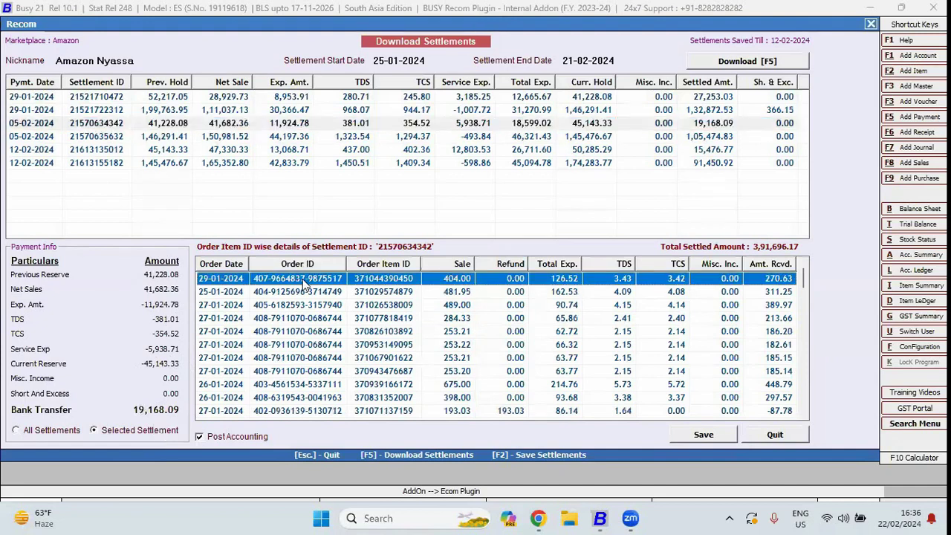
{"action": "key", "text": "shift+Down"}
{"action": "key", "text": "shift+Down"}
{"action": "key", "text": "shift+Down"}
{"action": "key", "text": "shift+Down"}
{"action": "key", "text": "shift+Down"}
{"action": "key", "text": "shift+Down"}
{"action": "key", "text": "shift+Down"}
{"action": "key", "text": "shift+Down"}
{"action": "key", "text": "shift+Down"}
{"action": "key", "text": "shift+Down"}
{"action": "key", "text": "shift+Down"}
{"action": "key", "text": "shift+Down"}
{"action": "key", "text": "shift+Down"}
{"action": "key", "text": "shift+Down"}
{"action": "key", "text": "shift+Down"}
{"action": "key", "text": "shift+Down"}
{"action": "key", "text": "shift+Down"}
{"action": "key", "text": "shift+Down"}
{"action": "key", "text": "shift+Down"}
{"action": "key", "text": "shift+Down"}
{"action": "key", "text": "shift+Down"}
{"action": "key", "text": "shift+Down"}
{"action": "key", "text": "shift+Down"}
{"action": "key", "text": "shift+Down"}
{"action": "key", "text": "shift+Down"}
{"action": "key", "text": "shift+Down"}
{"action": "key", "text": "shift+Down"}
{"action": "key", "text": "shift+Down"}
{"action": "key", "text": "shift+Down"}
{"action": "key", "text": "shift+Down"}
{"action": "key", "text": "shift+Down"}
{"action": "key", "text": "shift+Down"}
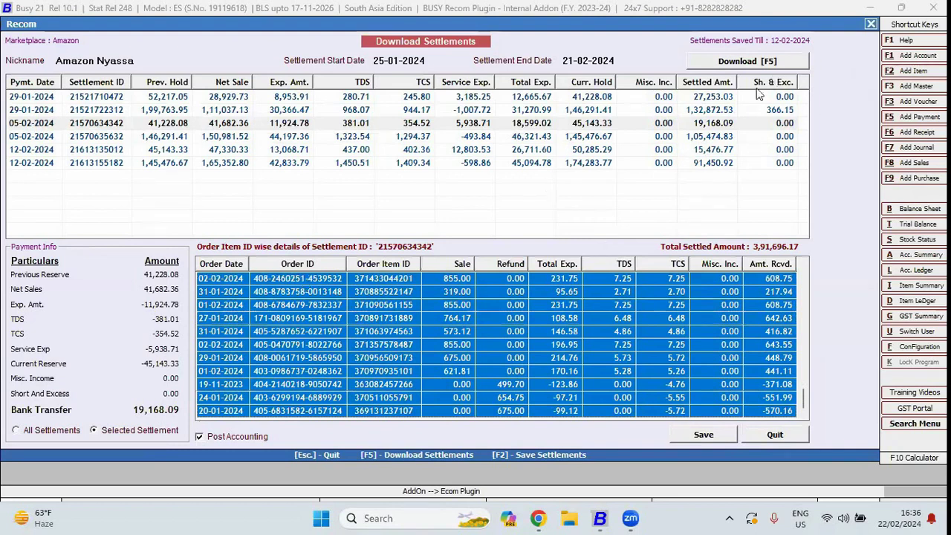
{"action": "left_click", "coordinate": [700, 437]}
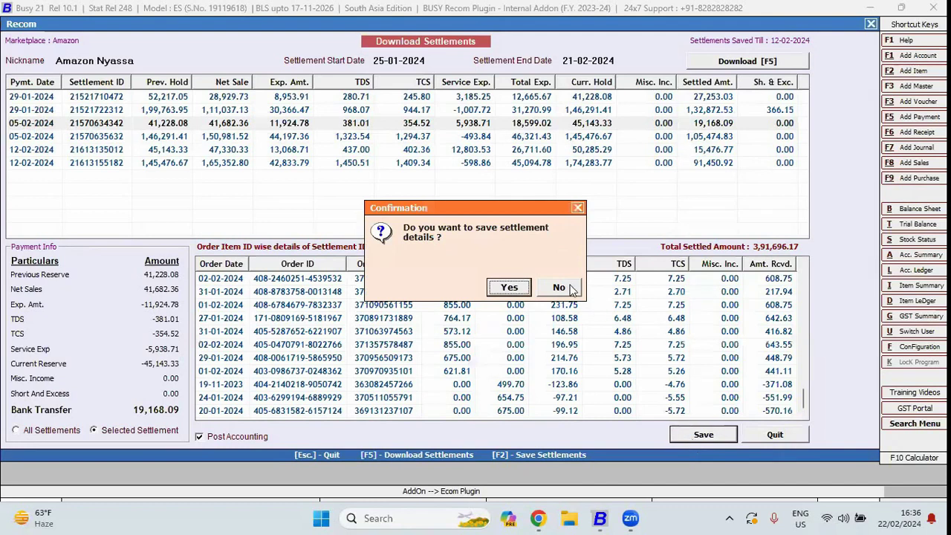
{"action": "left_click", "coordinate": [570, 290]}
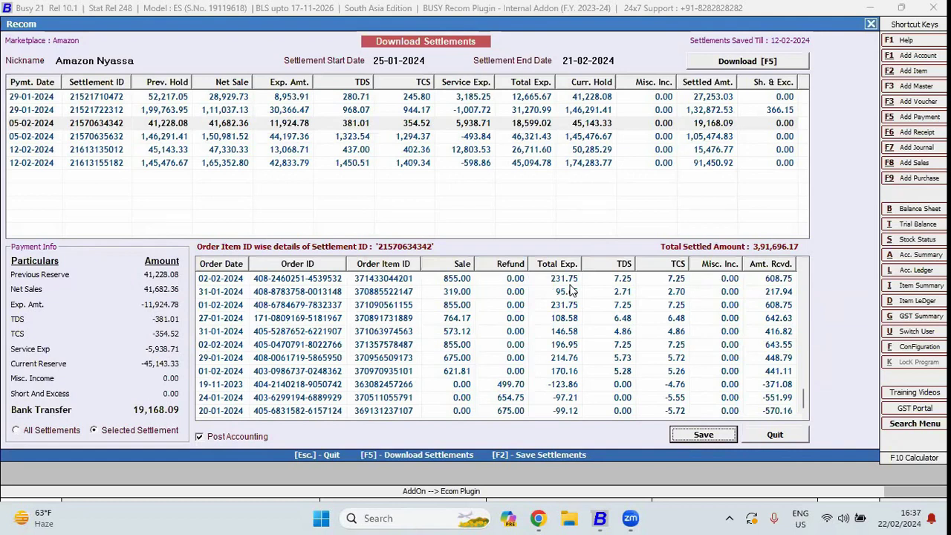
{"action": "left_click", "coordinate": [201, 438]}
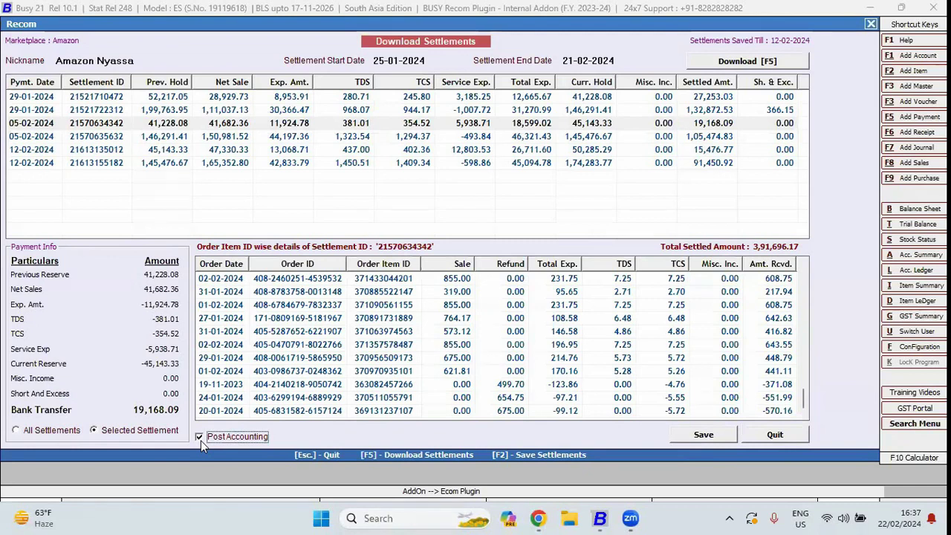
{"action": "left_click", "coordinate": [201, 440]}
{"action": "left_click", "coordinate": [200, 440]}
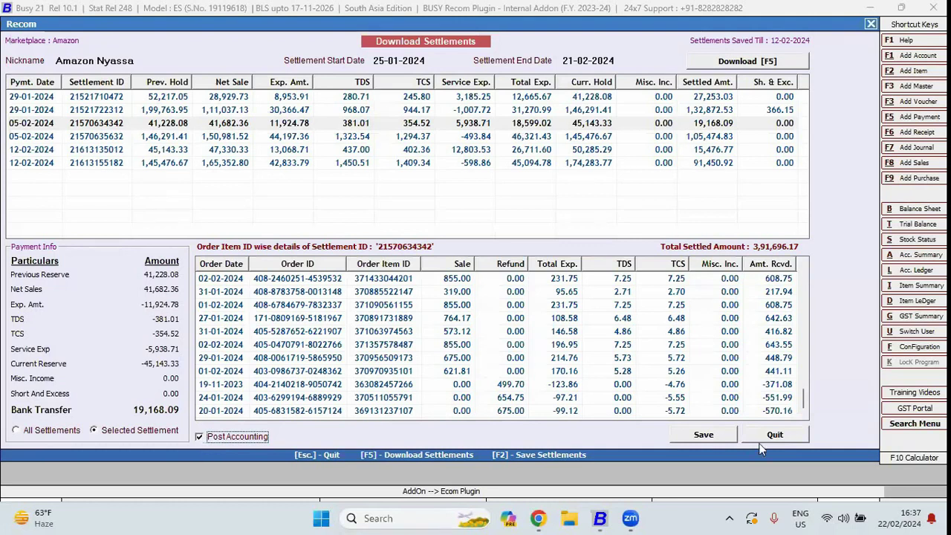
- Save the downloaded settlements with Post Accounting enabled, overwrite all existing vouchers, and leave the settlement screen
{"action": "left_click", "coordinate": [708, 439]}
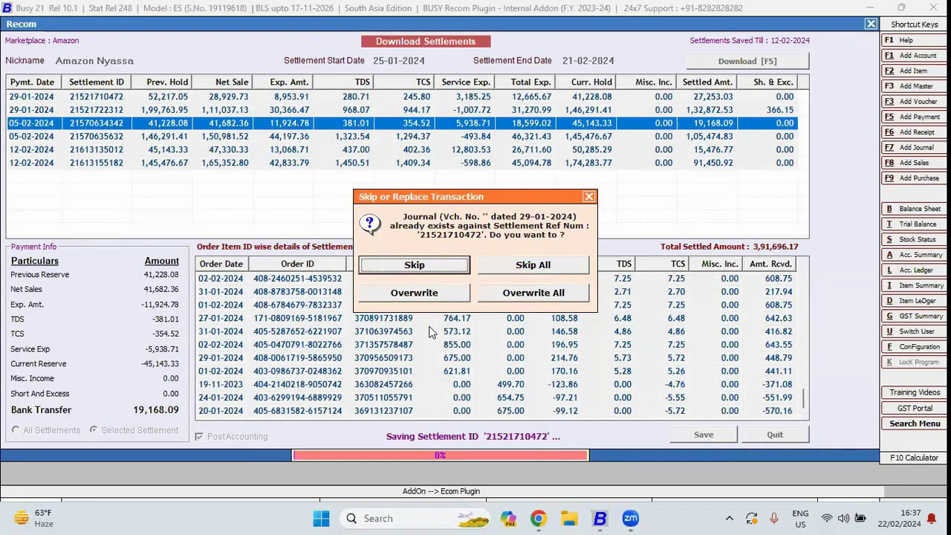
{"action": "left_click", "coordinate": [562, 292]}
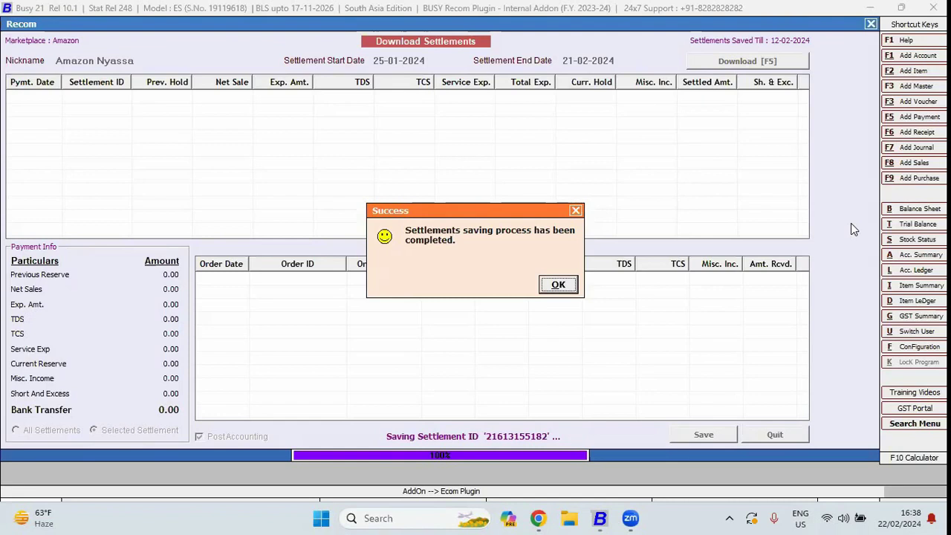
{"action": "key", "text": "Return"}
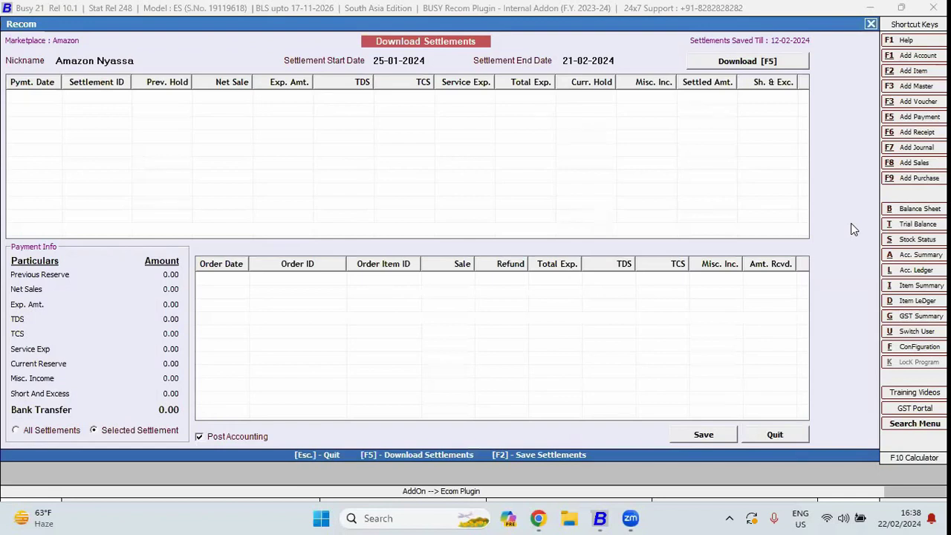
{"action": "key", "text": "Escape"}
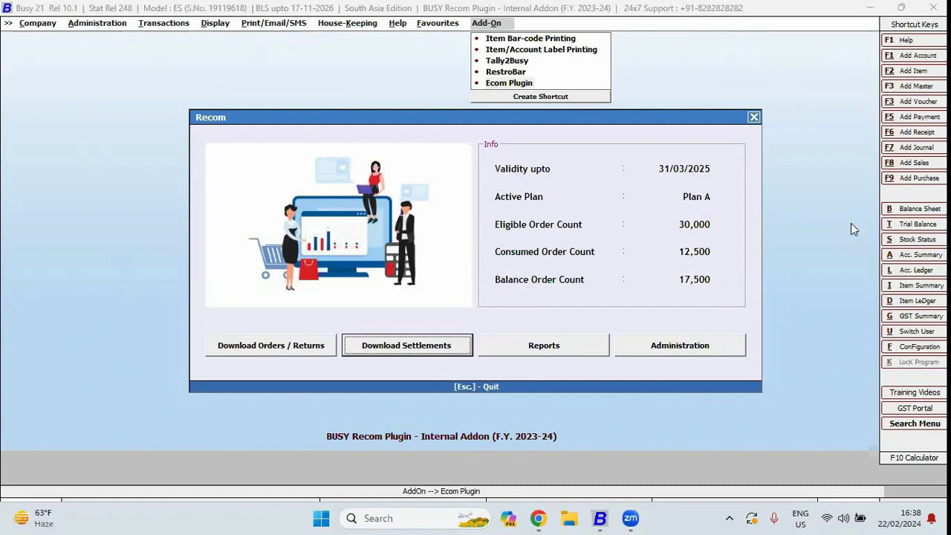
- Open the Outstanding Analysis report for Amazon Nyassa and set its period from 31-01-2024 to 21-02-2024
{"action": "left_click", "coordinate": [595, 342]}
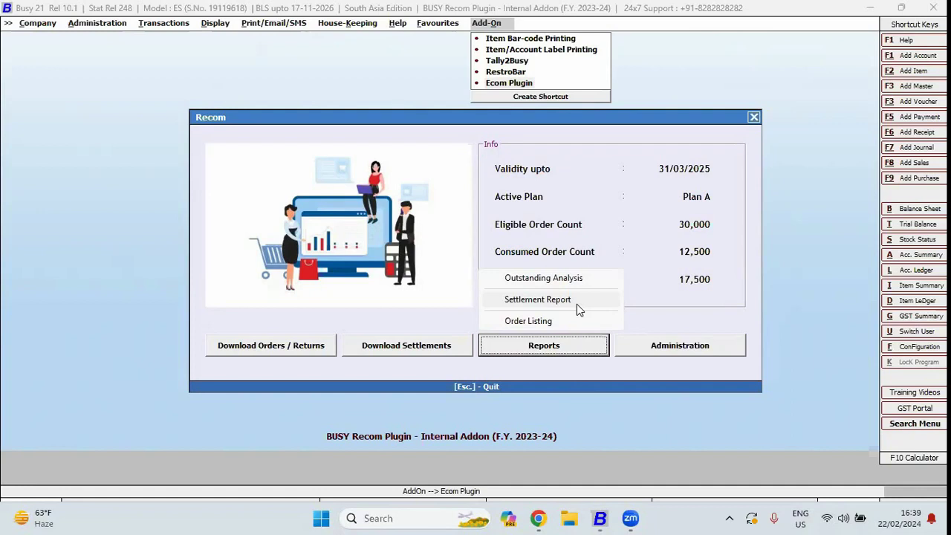
{"action": "key", "text": "Down"}
{"action": "key", "text": "Return"}
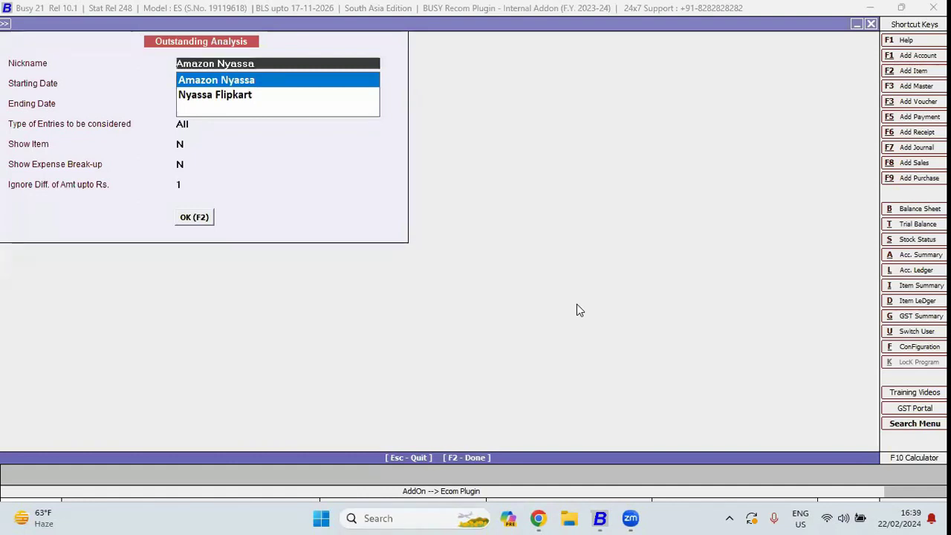
{"action": "key", "text": "Return"}
{"action": "type", "text": "1-2"}
{"action": "key", "text": "Return"}
{"action": "key", "text": "Up"}
{"action": "type", "text": "31-1"}
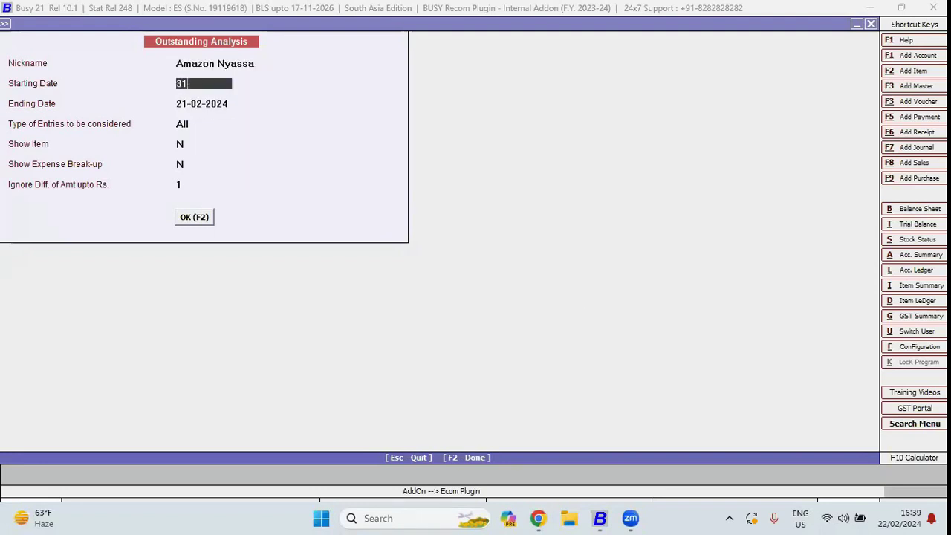
{"action": "key", "text": "Return"}
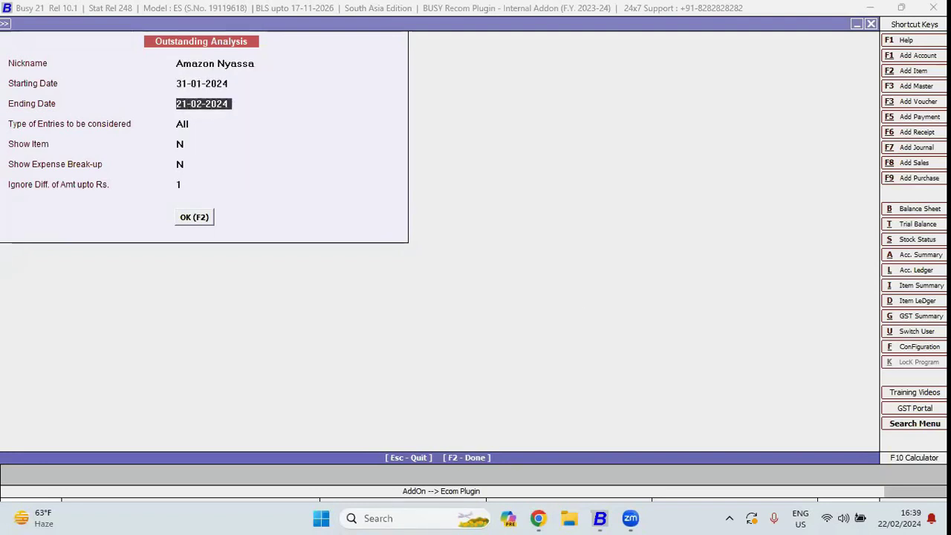
{"action": "key", "text": "Return"}
- Include all types of entries in the outstanding analysis and set Show Item and Show Expense Break-up to Y
{"action": "key", "text": "Return"}
{"action": "key", "text": "Up"}
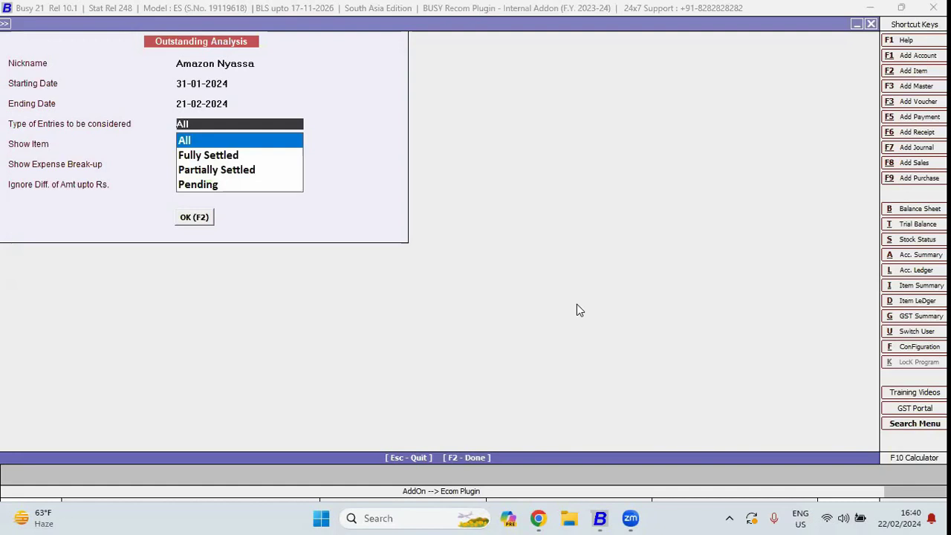
{"action": "key", "text": "Down"}
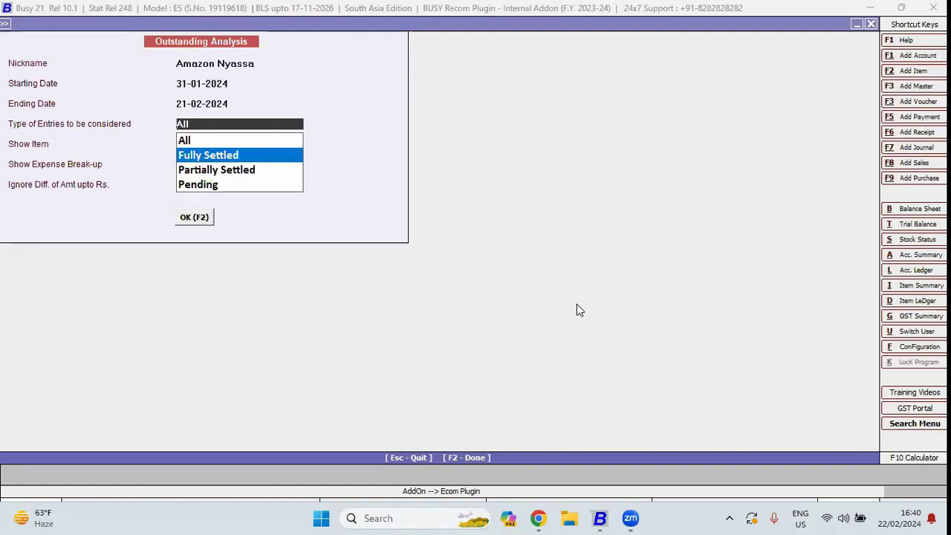
{"action": "key", "text": "Down"}
{"action": "key", "text": "Down"}
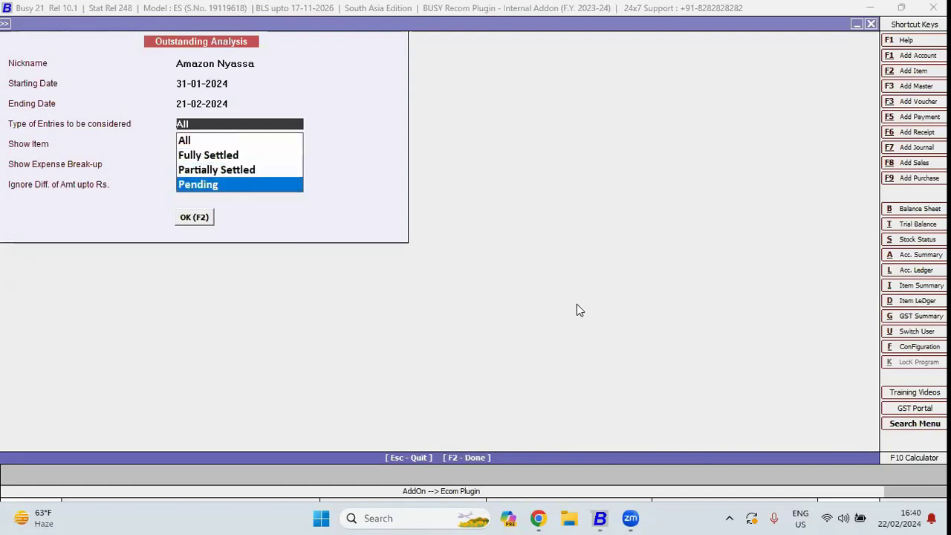
{"action": "key", "text": "Up"}
{"action": "key", "text": "Up"}
{"action": "key", "text": "Up"}
{"action": "key", "text": "Return"}
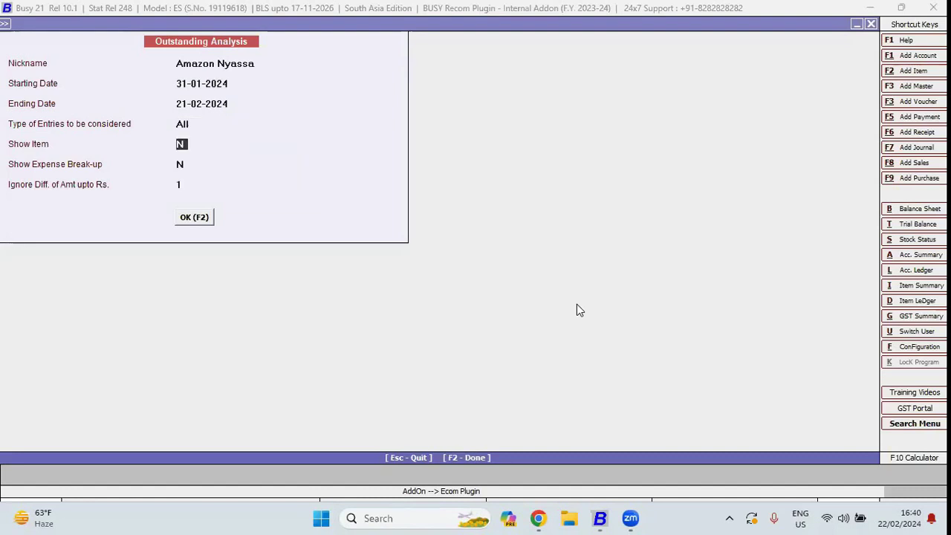
{"action": "key", "text": "y"}
{"action": "key", "text": "Return"}
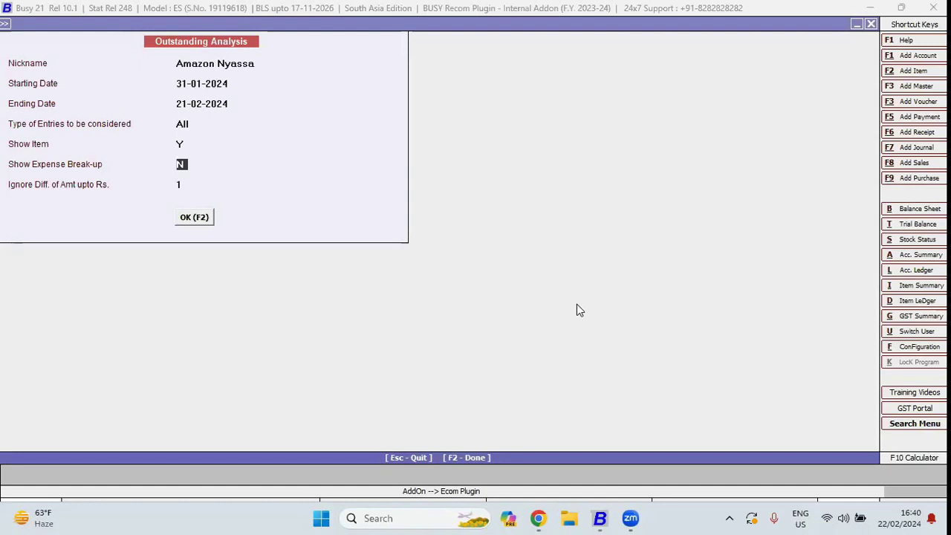
{"action": "key", "text": "y"}
{"action": "key", "text": "Return"}
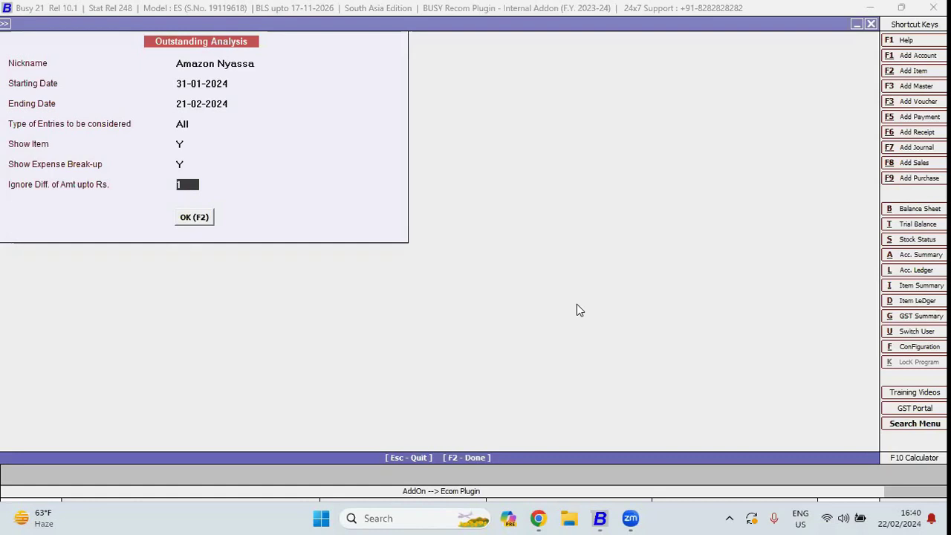
- Generate the outstanding analysis, ignoring amount differences up to Rs. 1
{"action": "key", "text": "Return"}
{"action": "key", "text": "Return"}
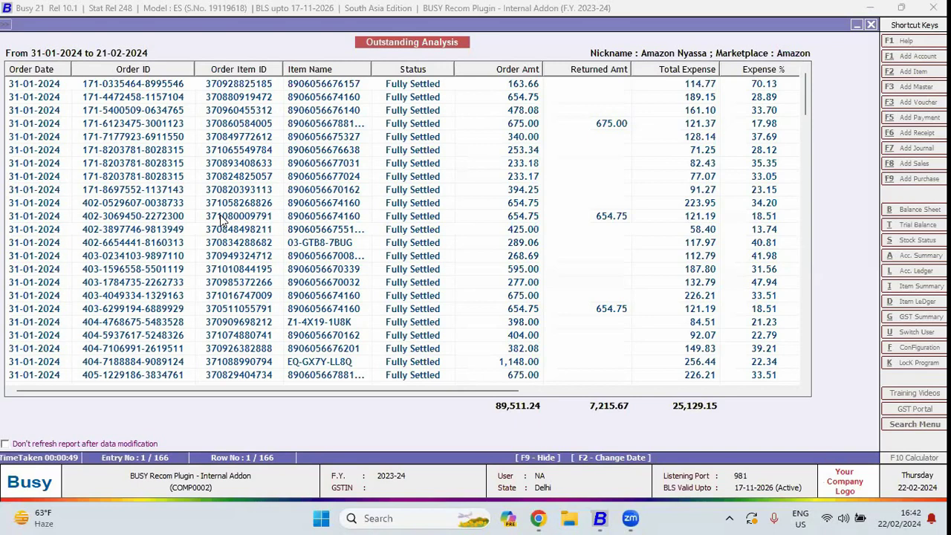
- Examine the first 18 order item rows of the outstanding analysis, from settlement status and order amounts across to the expense break-up columns
{"action": "left_click", "coordinate": [437, 101]}
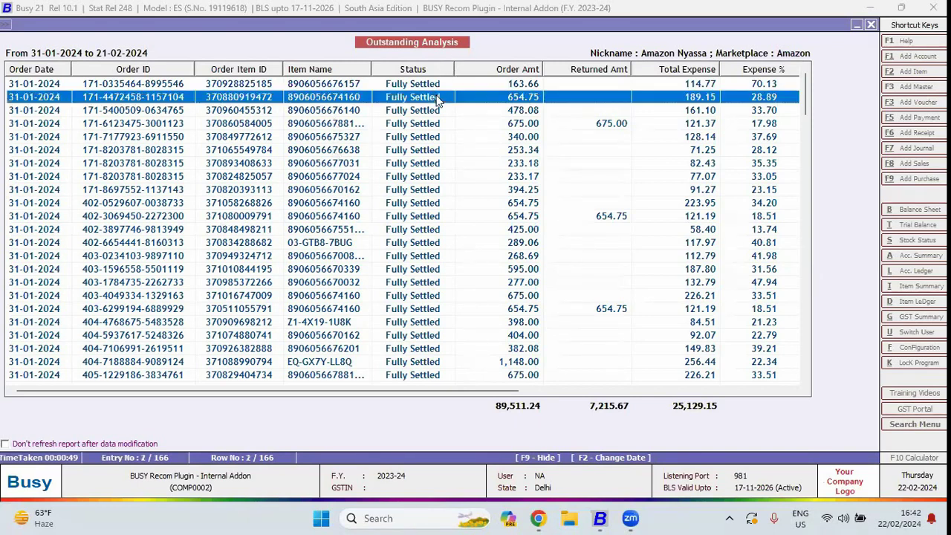
{"action": "key", "text": "Up"}
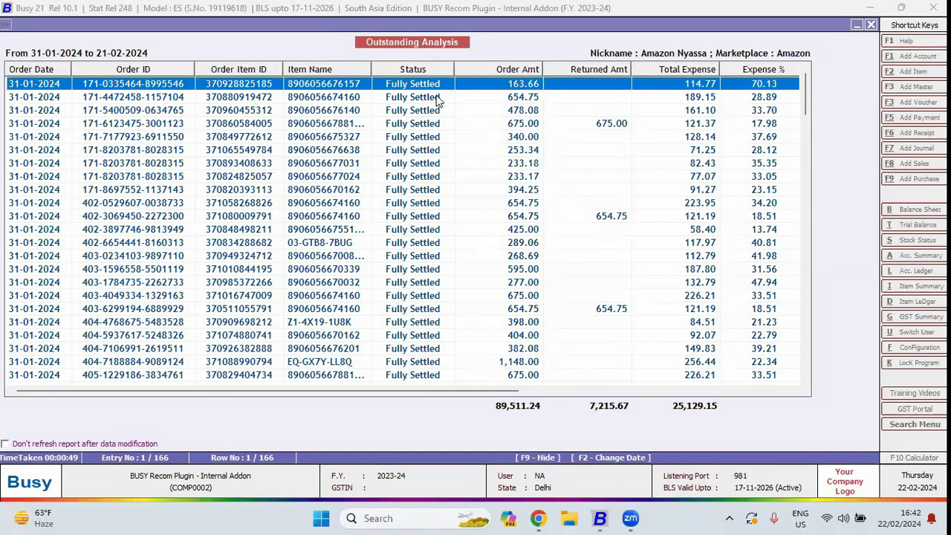
{"action": "key", "text": "Down"}
{"action": "key", "text": "Down"}
{"action": "key", "text": "Down"}
{"action": "key", "text": "Down"}
{"action": "key", "text": "Down"}
{"action": "key", "text": "Down"}
{"action": "key", "text": "Down"}
{"action": "key", "text": "Down"}
{"action": "key", "text": "Down"}
{"action": "key", "text": "Down"}
{"action": "key", "text": "Down"}
{"action": "key", "text": "Down"}
{"action": "key", "text": "Down"}
{"action": "key", "text": "Down"}
{"action": "key", "text": "Down"}
{"action": "key", "text": "Down"}
{"action": "key", "text": "Down"}
{"action": "key", "text": "Right"}
{"action": "key", "text": "Right"}
{"action": "key", "text": "Right"}
{"action": "key", "text": "Right"}
{"action": "key", "text": "Right"}
{"action": "key", "text": "Right"}
{"action": "key", "text": "Right"}
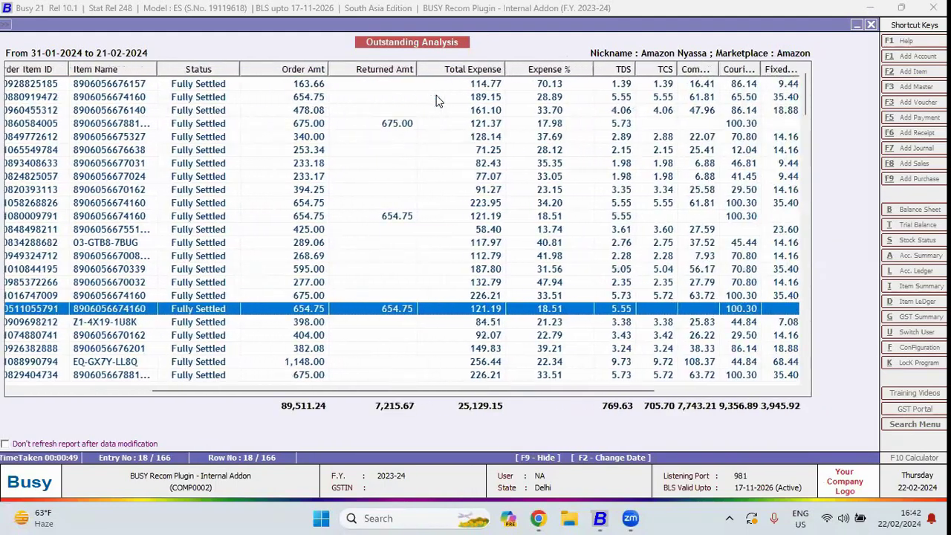
- Inspect the returned 675.00 order item and widen the Commission, Courier, Fixed and Collection Fee columns to read their headings
{"action": "left_click", "coordinate": [398, 127]}
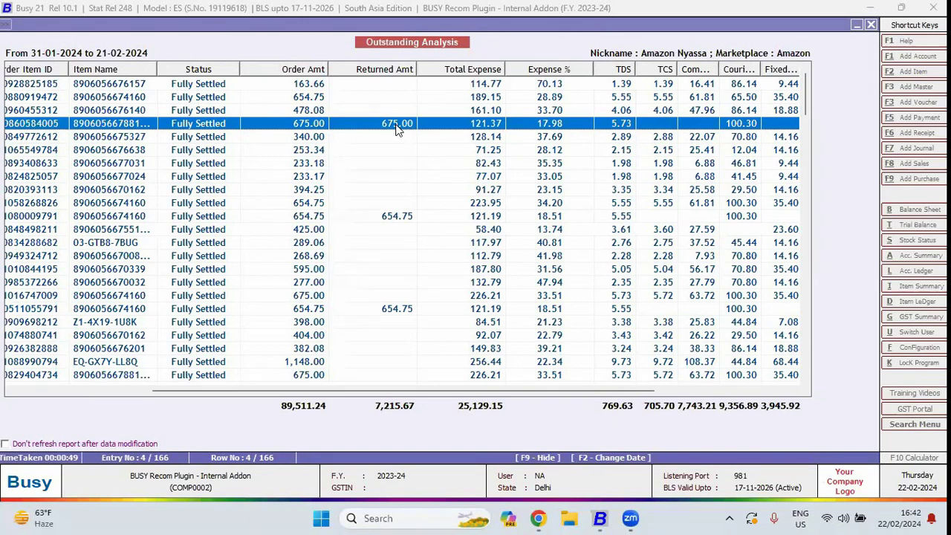
{"action": "scroll", "coordinate": [397, 128], "scroll_direction": "right", "scroll_amount": 5}
{"action": "scroll", "coordinate": [397, 128], "scroll_direction": "right", "scroll_amount": 1}
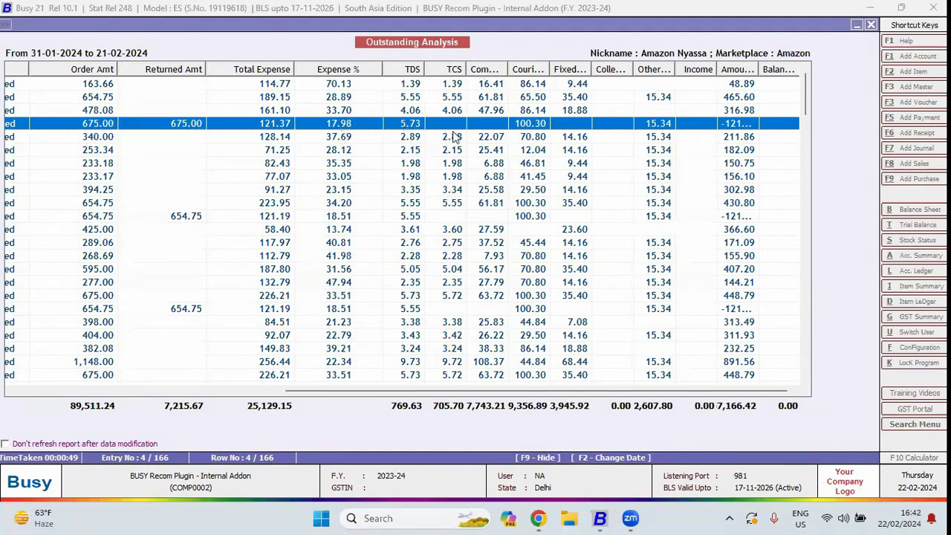
{"action": "left_click_drag", "start_coordinate": [508, 63], "coordinate": [776, 67]}
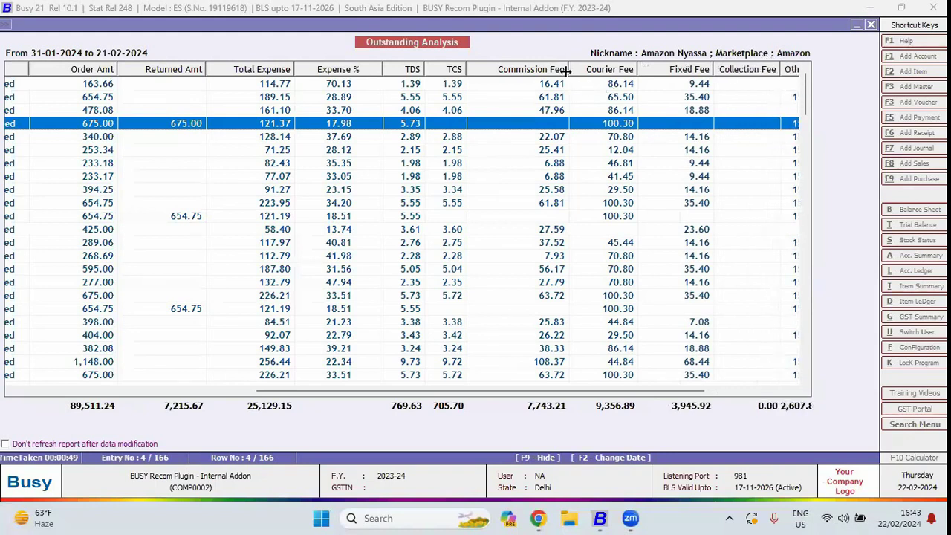
{"action": "left_click_drag", "start_coordinate": [566, 69], "coordinate": [527, 69]}
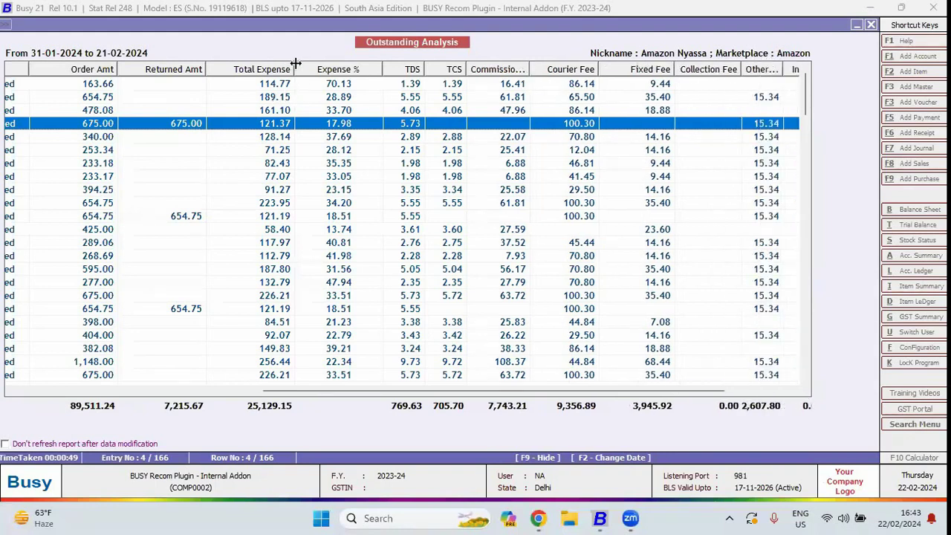
- Leave the report and reopen the Outstanding Analysis for Amazon Nyassa with both starting and ending dates set to 31-01-2024
{"action": "key", "text": "Escape"}
{"action": "key", "text": "Return"}
{"action": "key", "text": "Return"}
{"action": "key", "text": "Return"}
{"action": "key", "text": "Escape"}
{"action": "key", "text": "Escape"}
{"action": "type", "text": "31-01"}
{"action": "key", "text": "Return"}
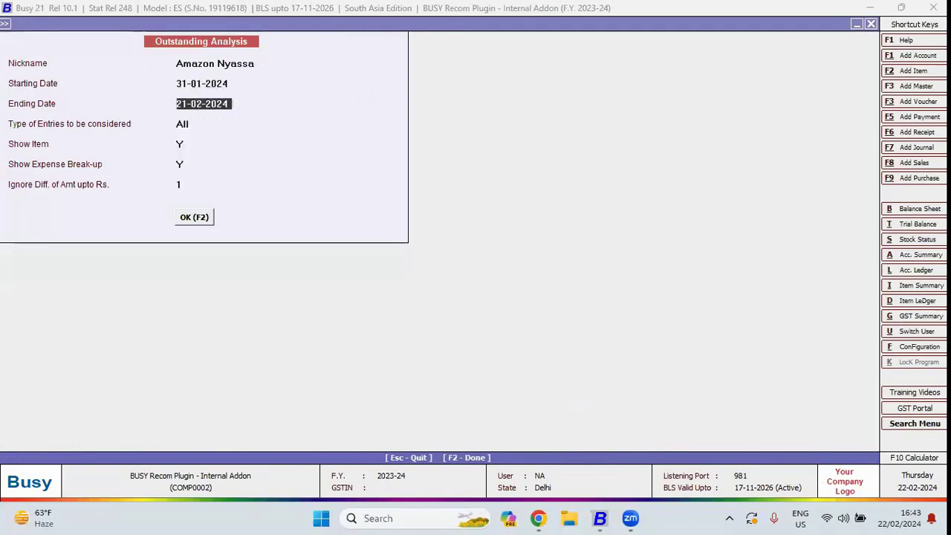
{"action": "type", "text": "31-01"}
{"action": "key", "text": "Return"}
- Generate the outstanding analysis with Show Item and Show Expense Break-up set to N, and go to its third order
{"action": "key", "text": "Return"}
{"action": "key", "text": "Return"}
{"action": "key", "text": "Return"}
{"action": "key", "text": "Return"}
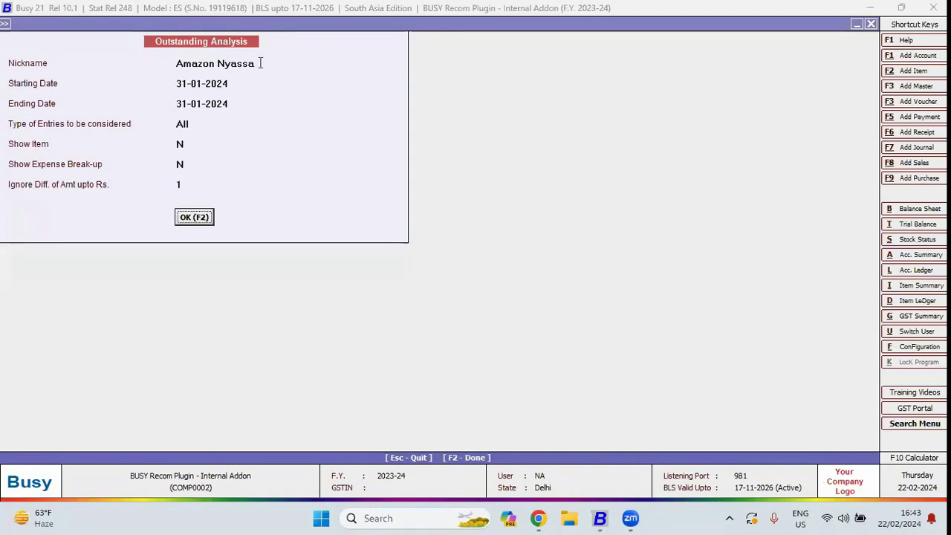
{"action": "key", "text": "Down"}
{"action": "key", "text": "Down"}
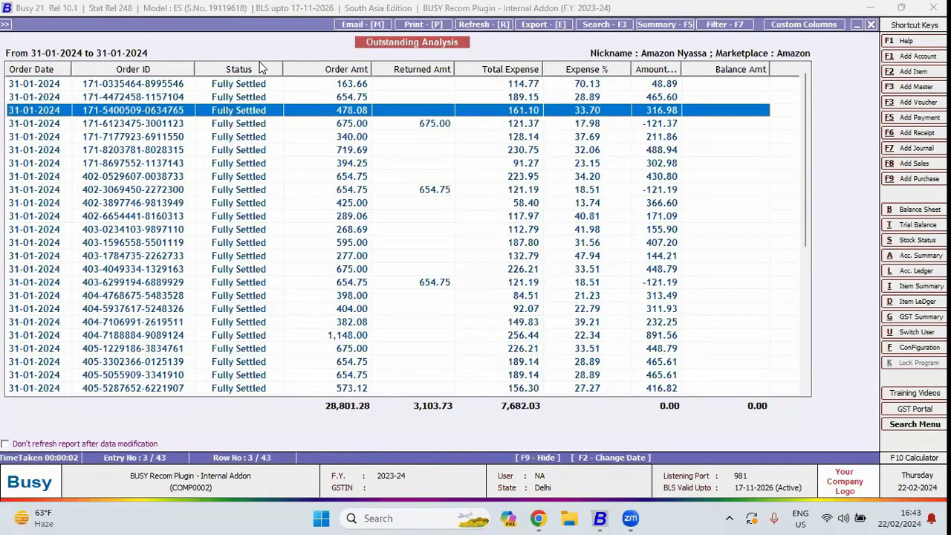